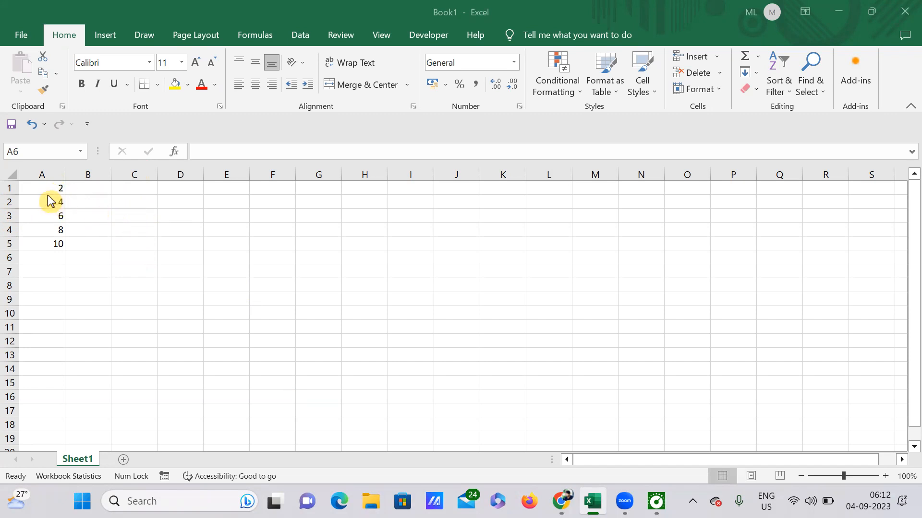
Format cells A1 to A5 as Text
left_click(47, 190)
left_click(50, 191)
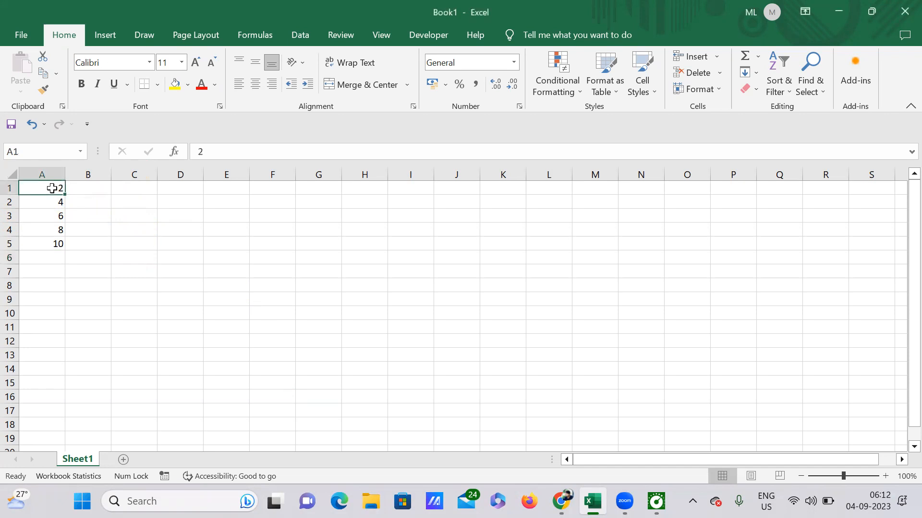
left_click_drag(53, 192, 62, 253)
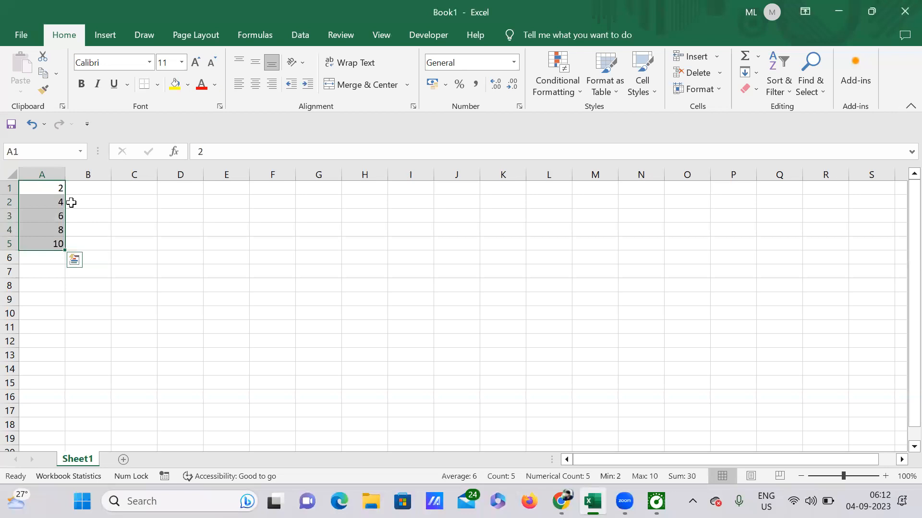
left_click(514, 63)
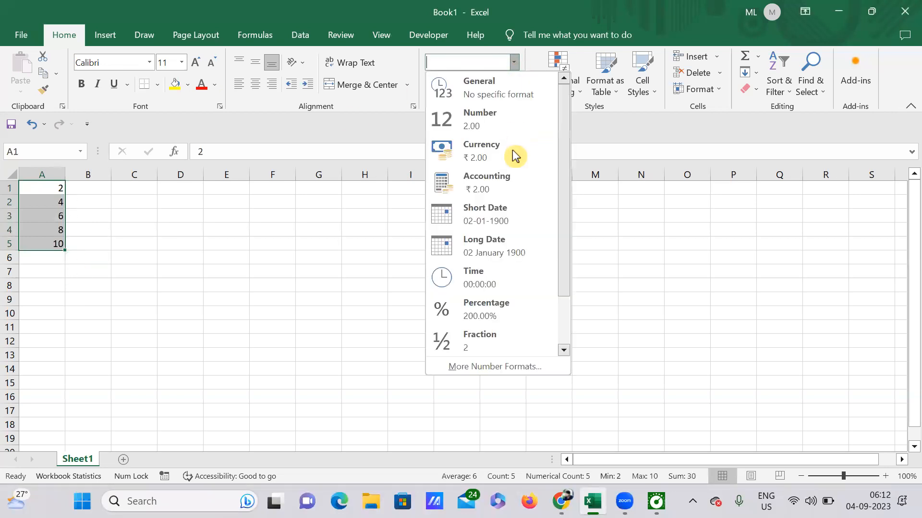
scroll(491, 334, "down", 2)
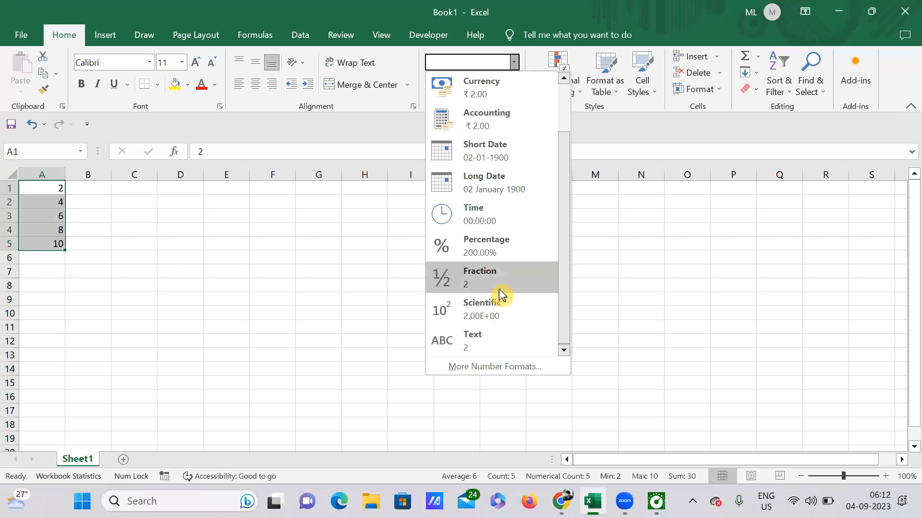
left_click(476, 344)
Enter $90 in cell C6
left_click(173, 234)
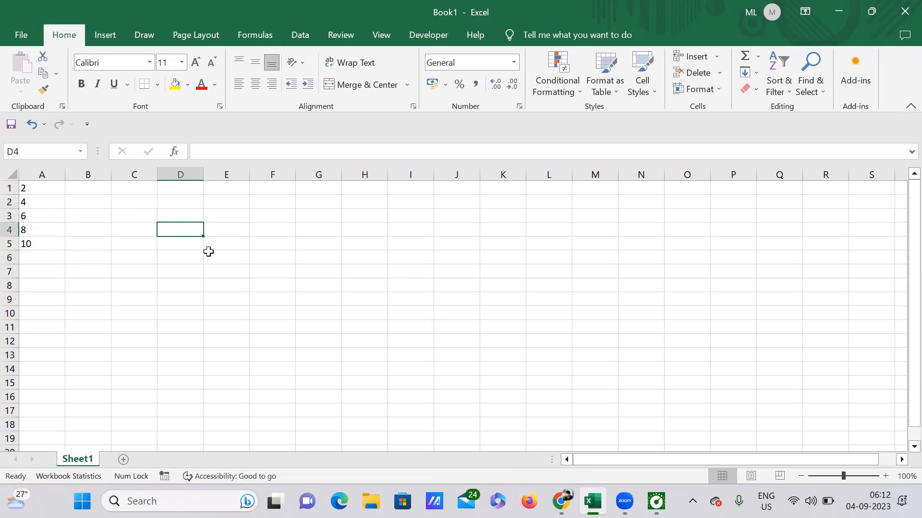
left_click(147, 263)
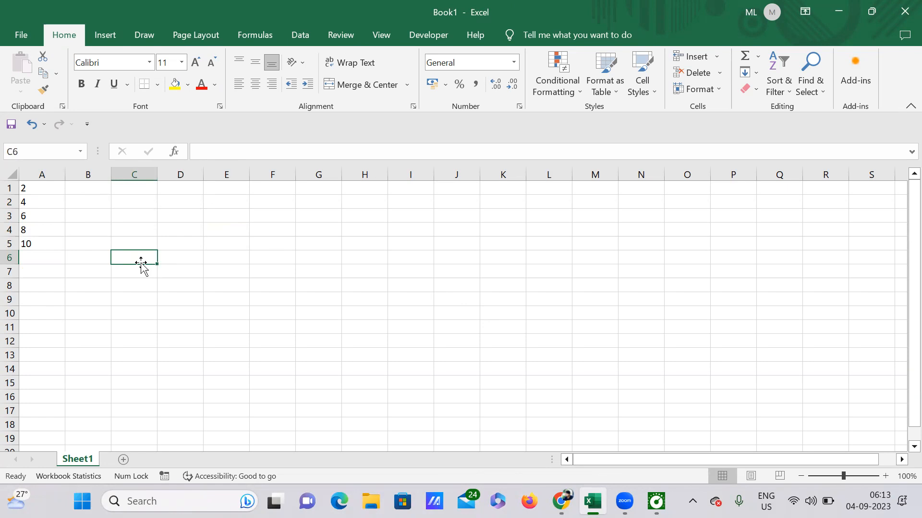
type("$")
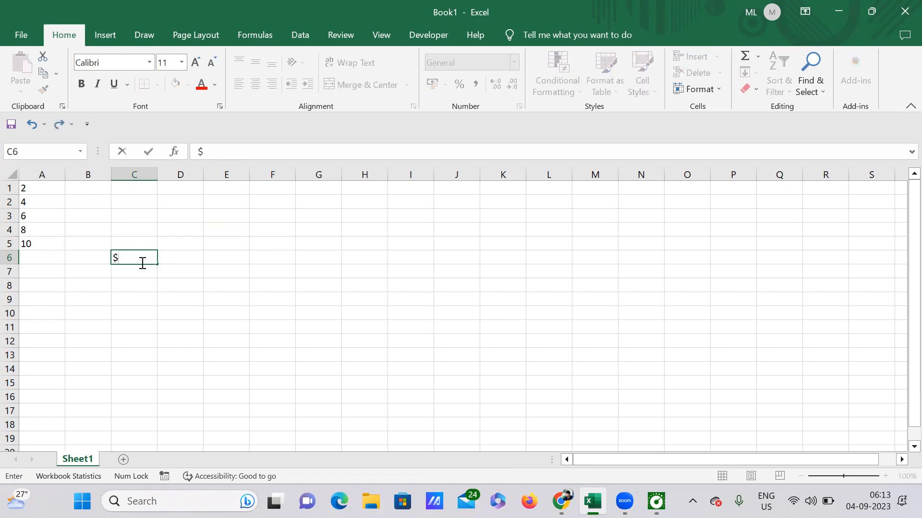
type("90")
key("Return")
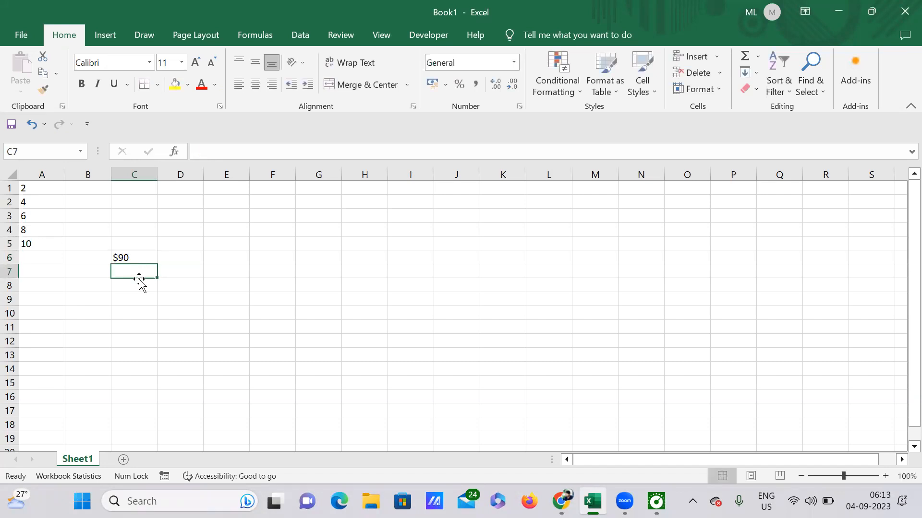
Enter a formula in D6 joining the text "I have" with cell C6
left_click(177, 261)
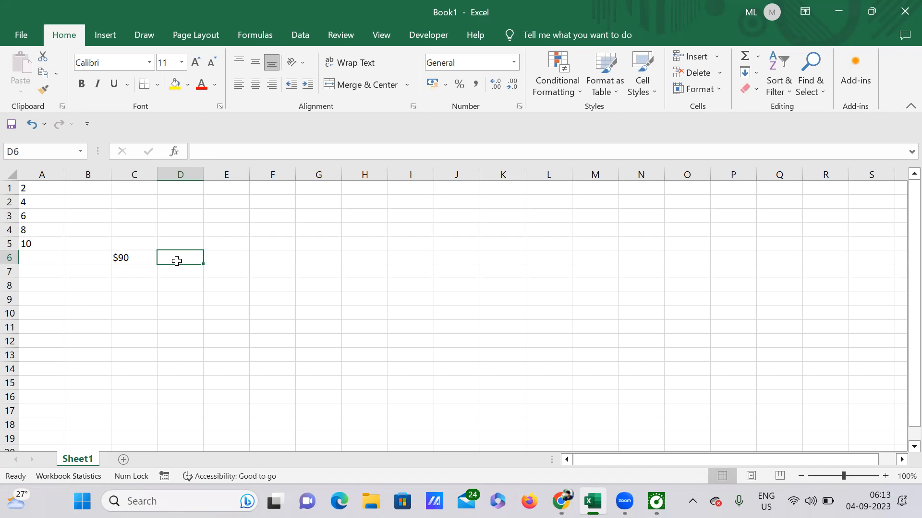
type("\"")
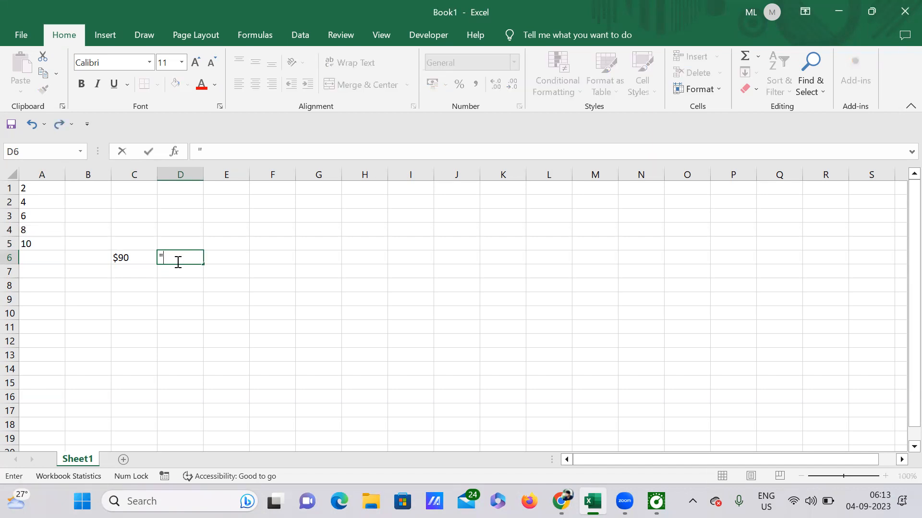
type("i")
type(" have")
type("\"")
type("&")
left_click(124, 258)
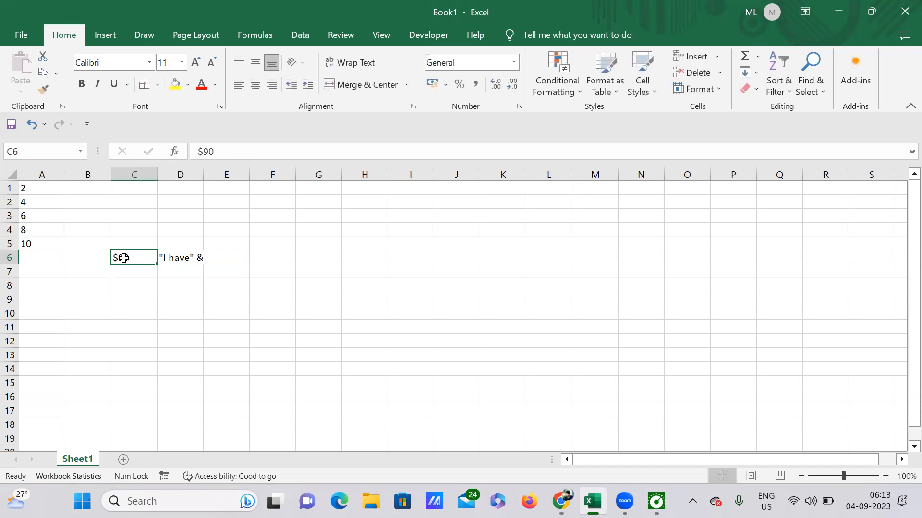
double_click(200, 258)
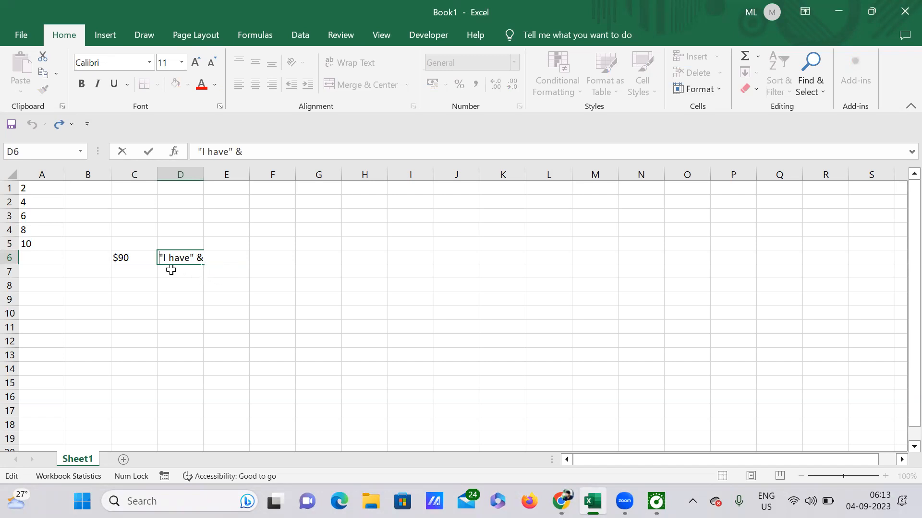
type("=")
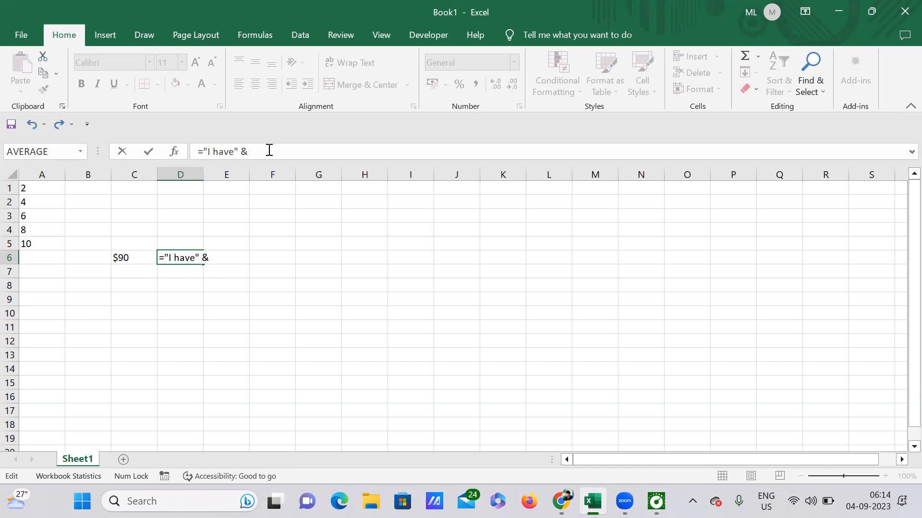
left_click(120, 258)
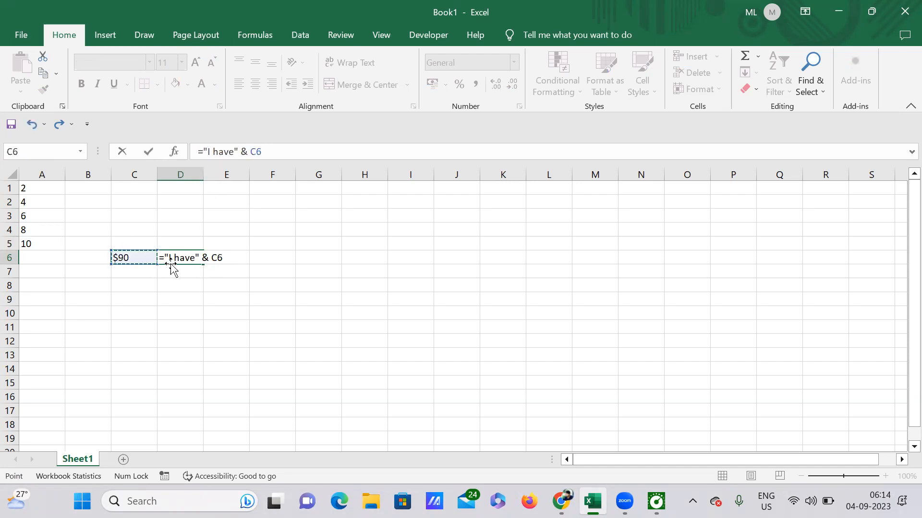
key("Return")
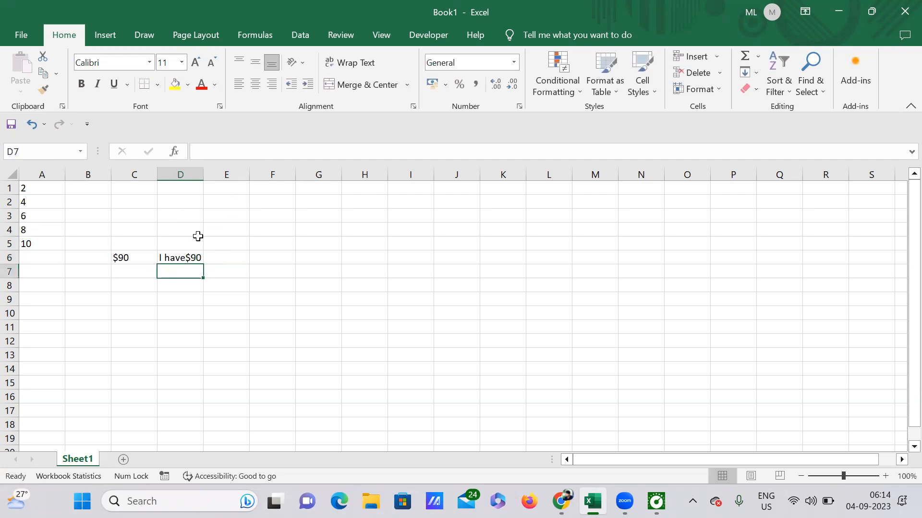
Add a space after "I have" inside D6's formula
double_click(181, 260)
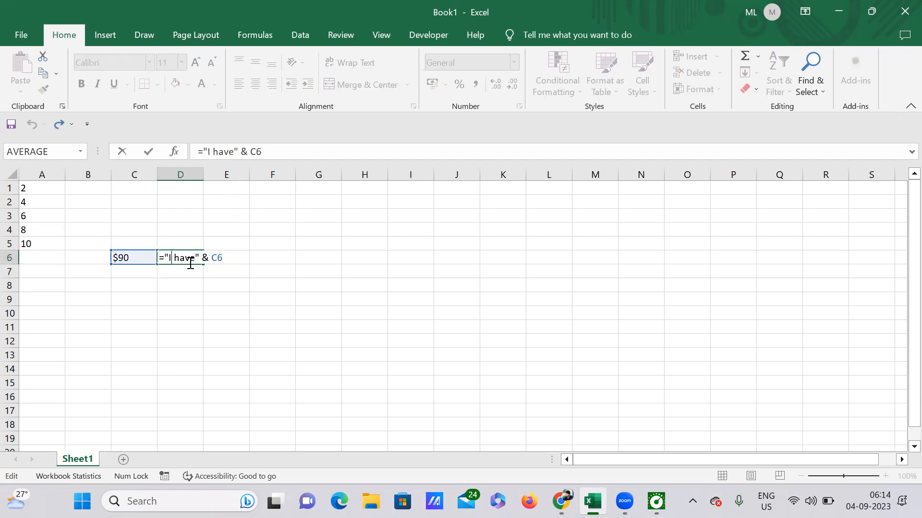
left_click(235, 153)
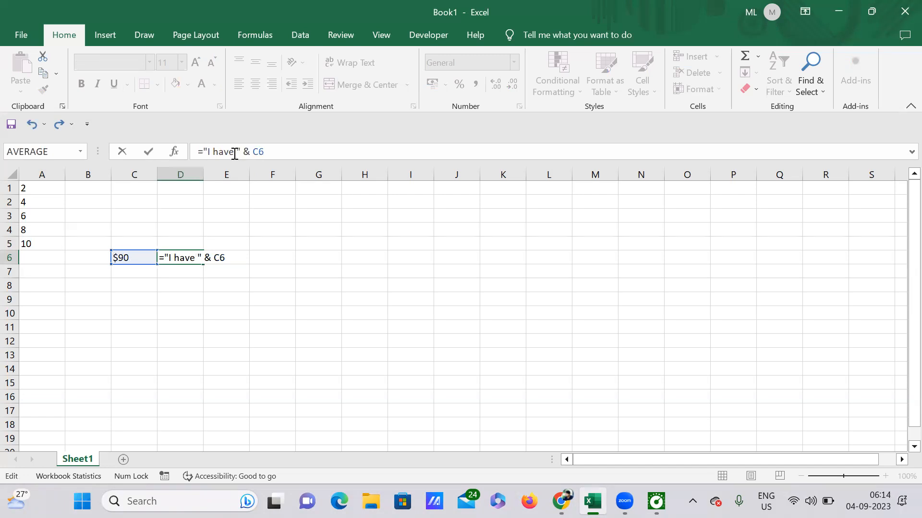
key("Return")
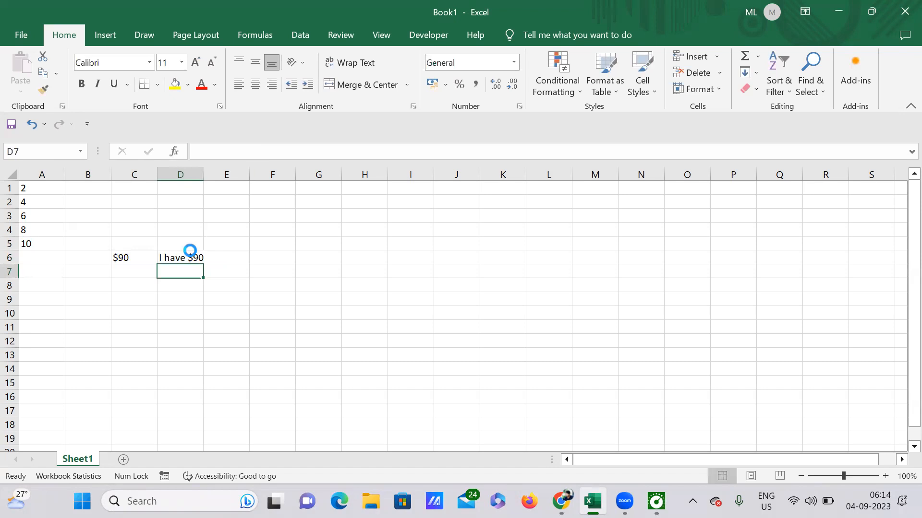
Enter $90.26 in cell C8
scroll(191, 252, "up", 3)
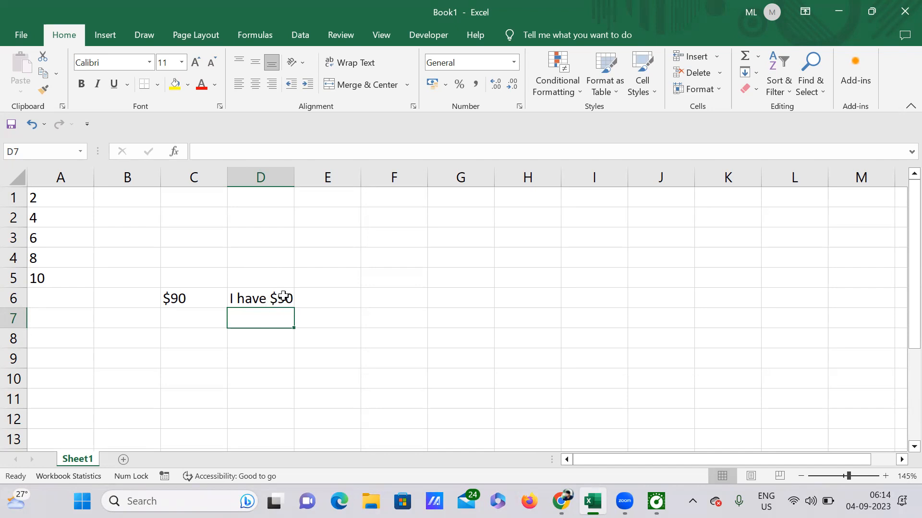
left_click(264, 294)
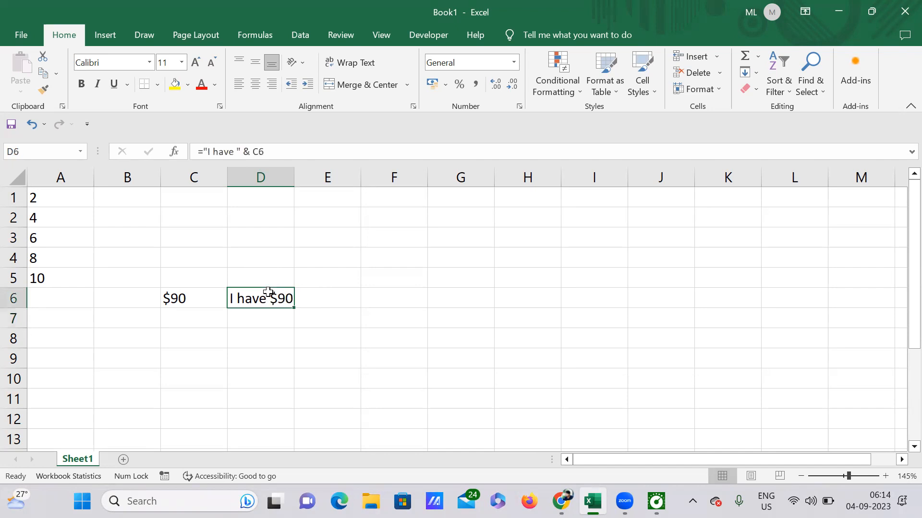
left_click(385, 294)
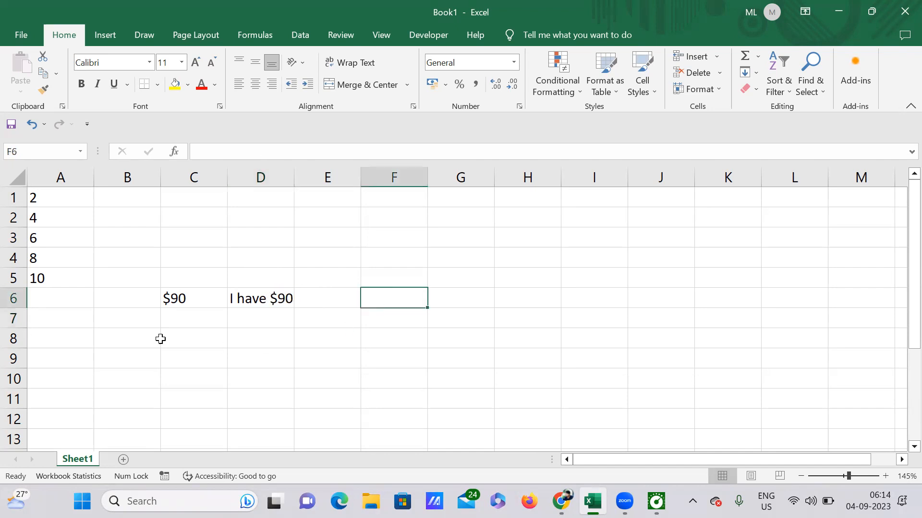
left_click(182, 333)
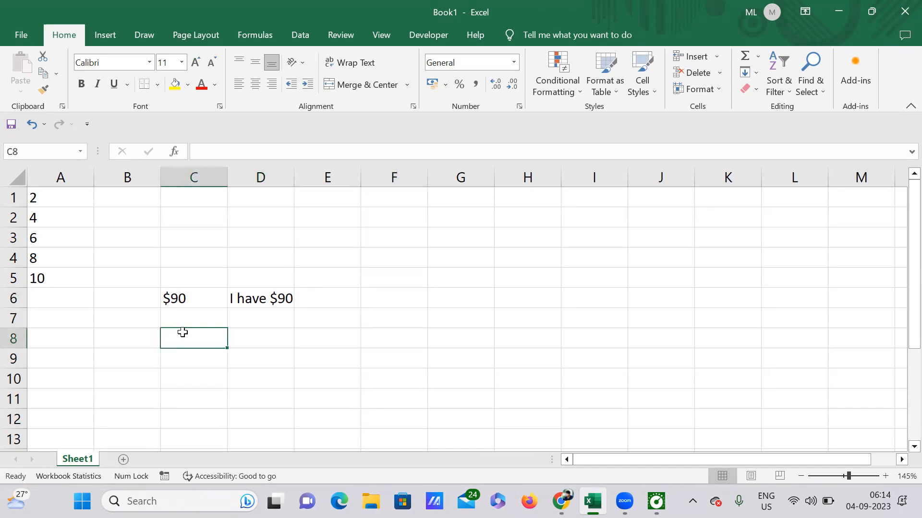
type("$")
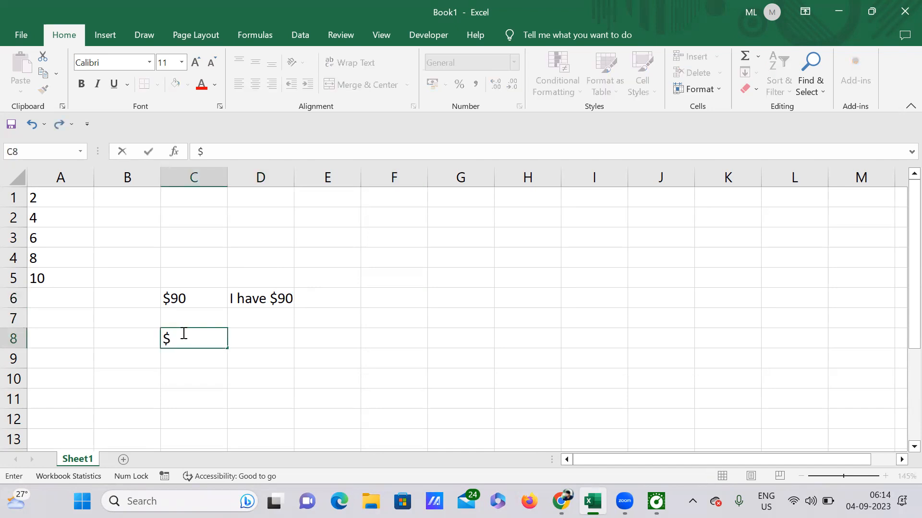
type("90.26")
key("Return")
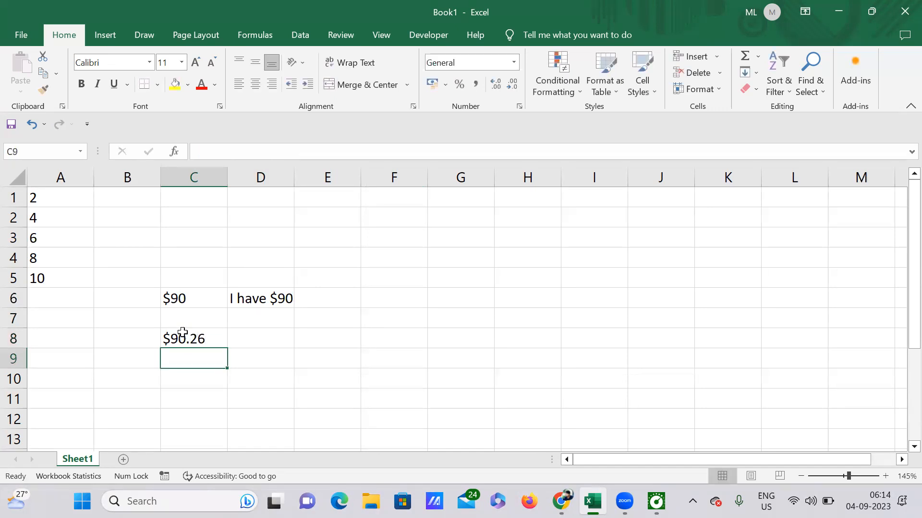
Start a formula in D8 joining the text "my expenses are " with cell C8
left_click(265, 339)
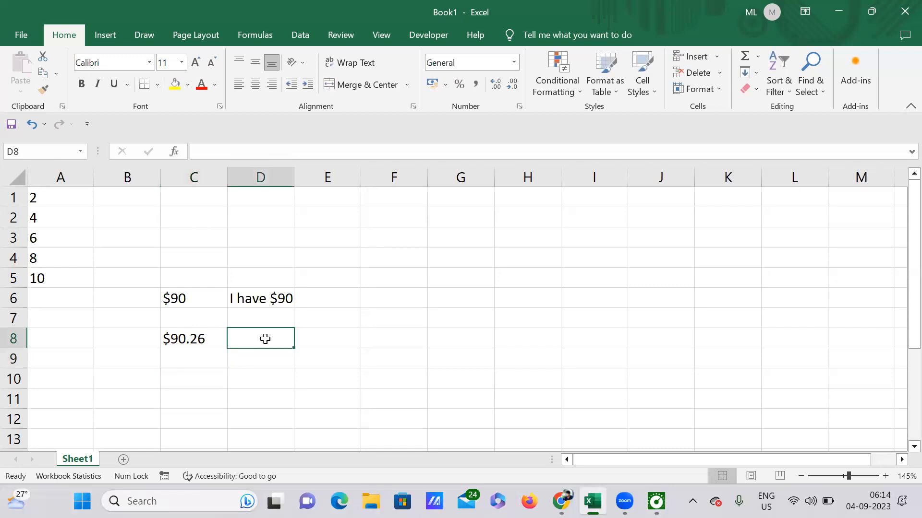
type("=")
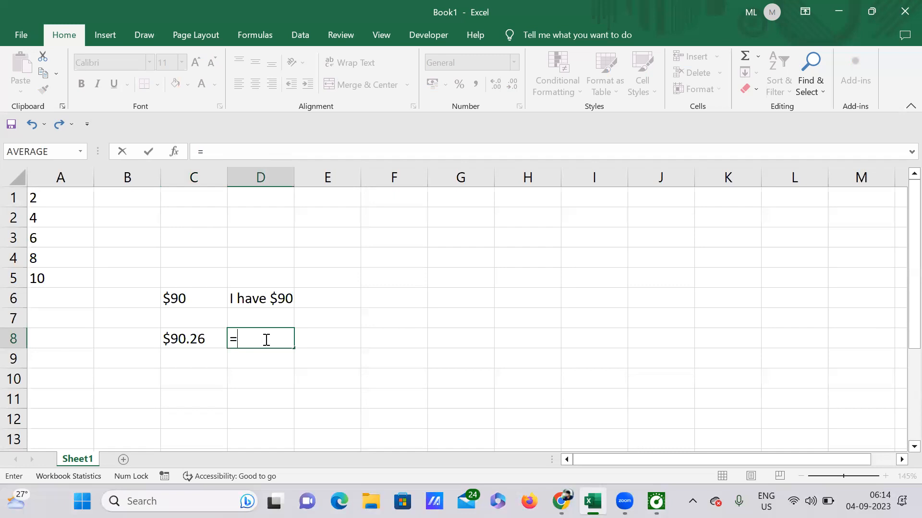
type("\"my expe")
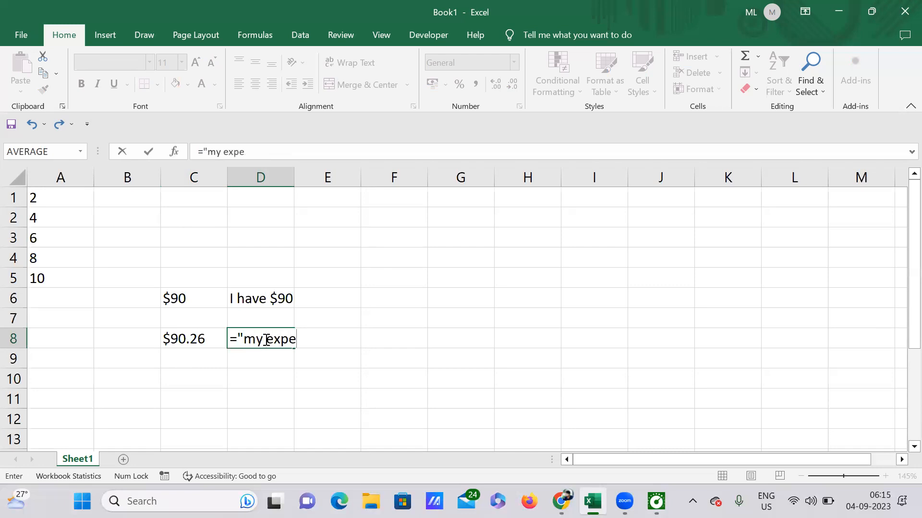
type("nses are")
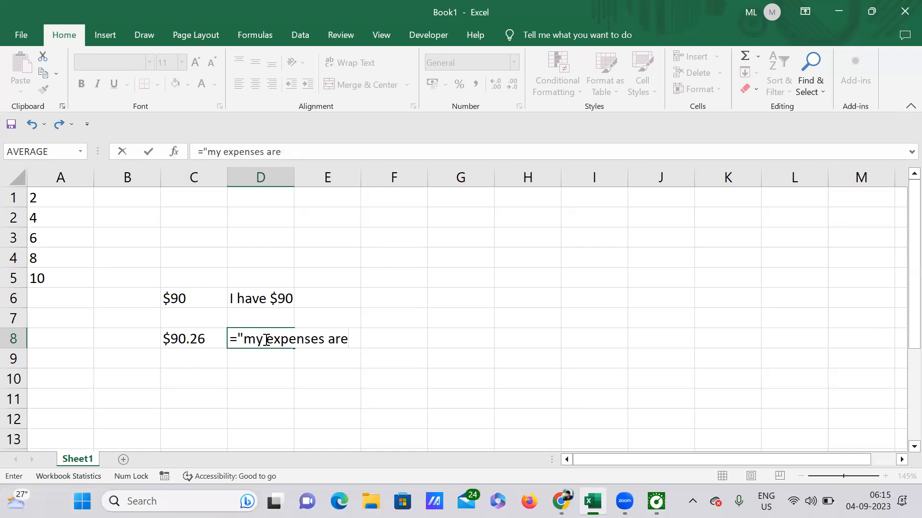
type(" \"")
type(", &")
left_click(181, 339)
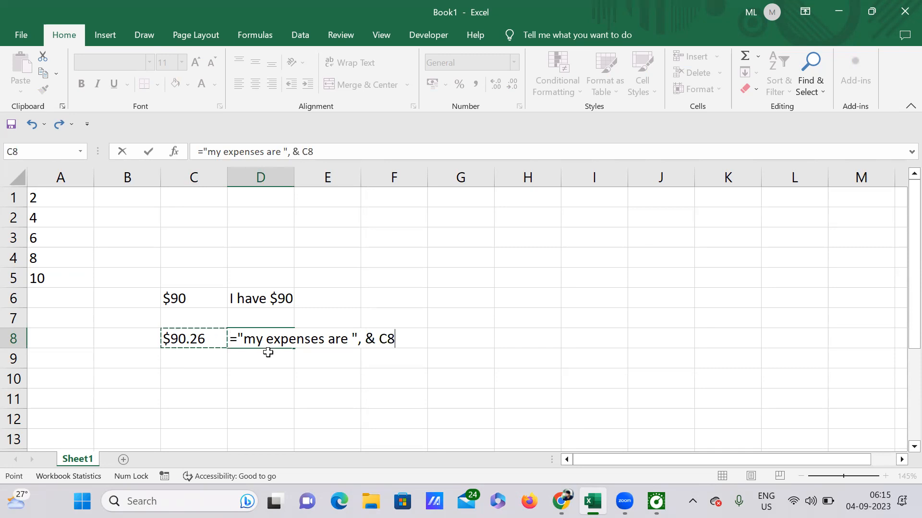
type(",")
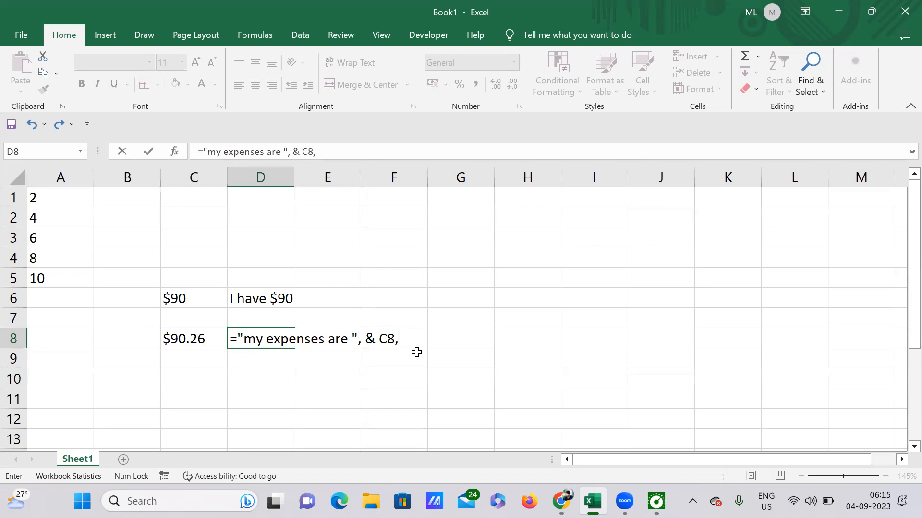
Replace the C8 reference in D8's formula with the TEXT function
left_click(382, 340)
key("Right")
key("Right")
key("Right")
key("BackSpace")
key("BackSpace")
key("BackSpace")
type("tex")
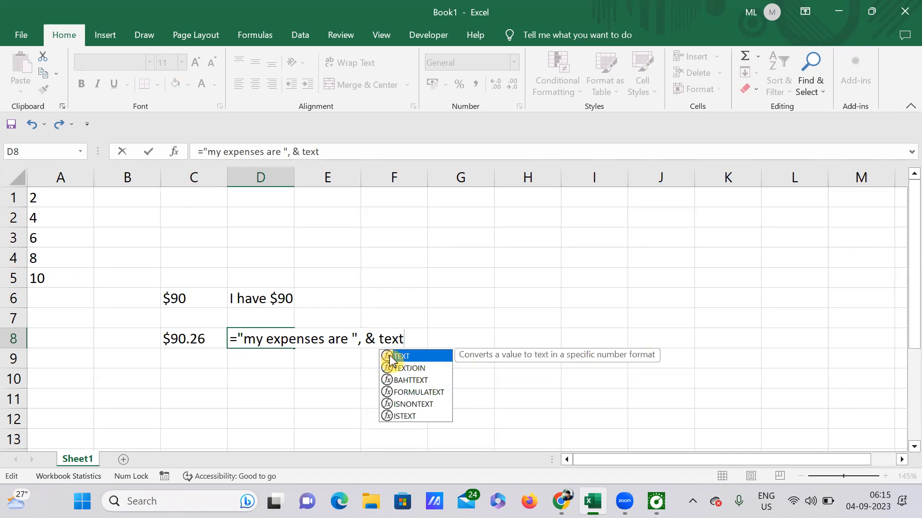
double_click(389, 355)
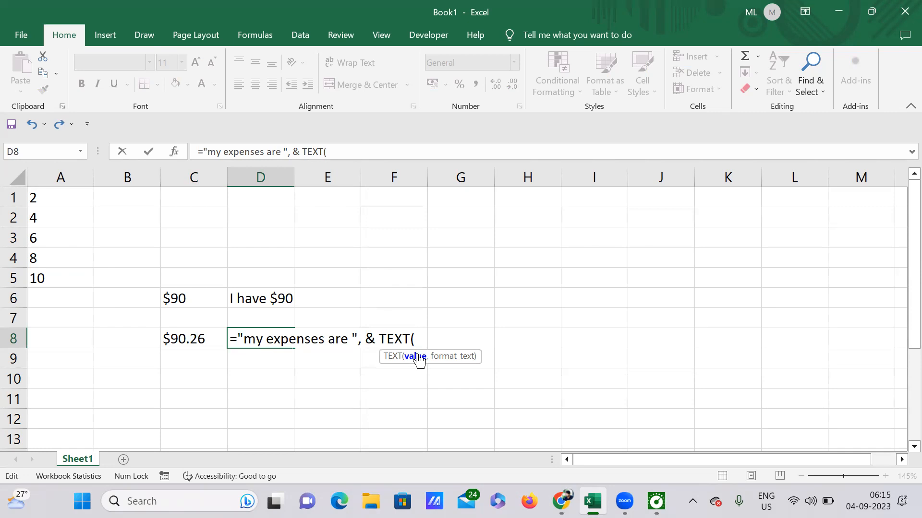
Complete D8's formula as TEXT(C8,"$#0") and accept the suggested typo correction
left_click(192, 340)
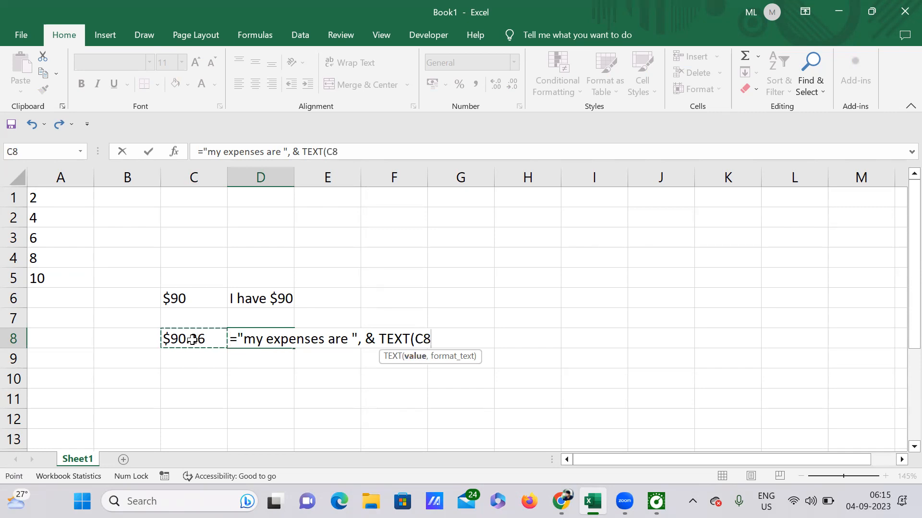
type(",")
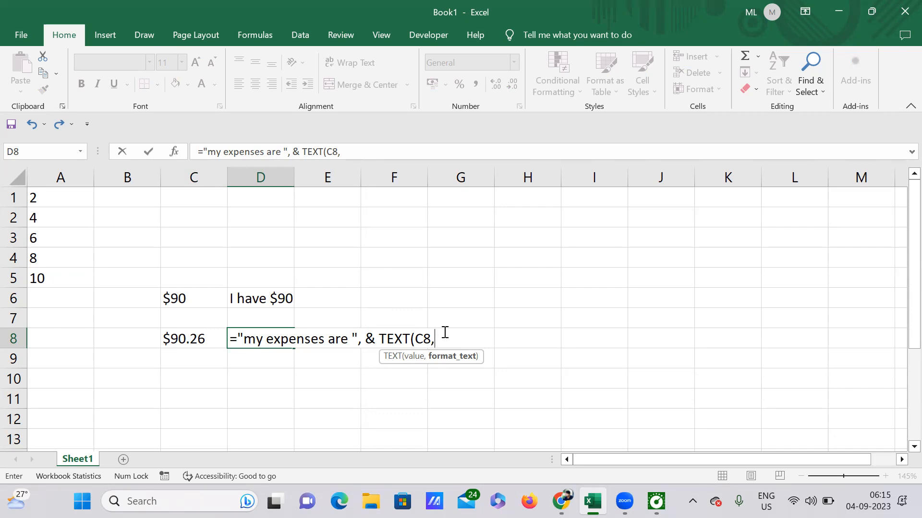
type("\"")
type("$#0.")
key("BackSpace")
type("\")")
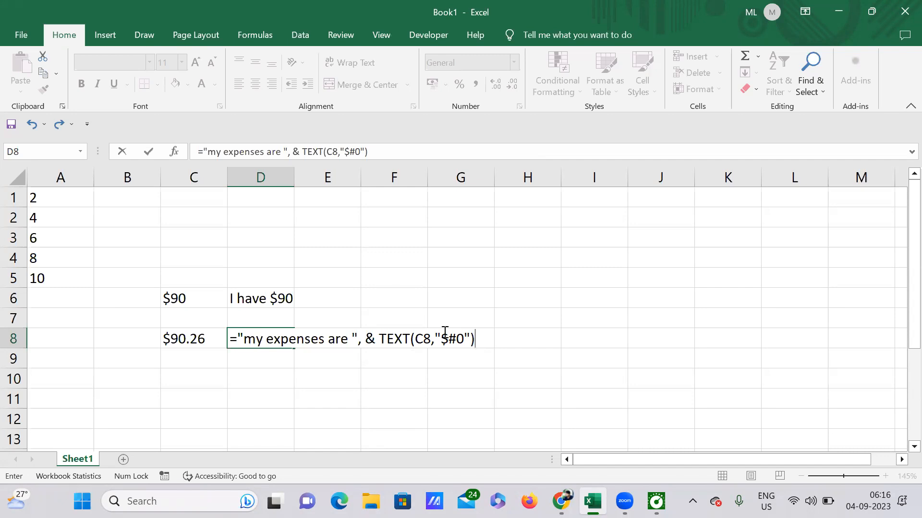
key("Return")
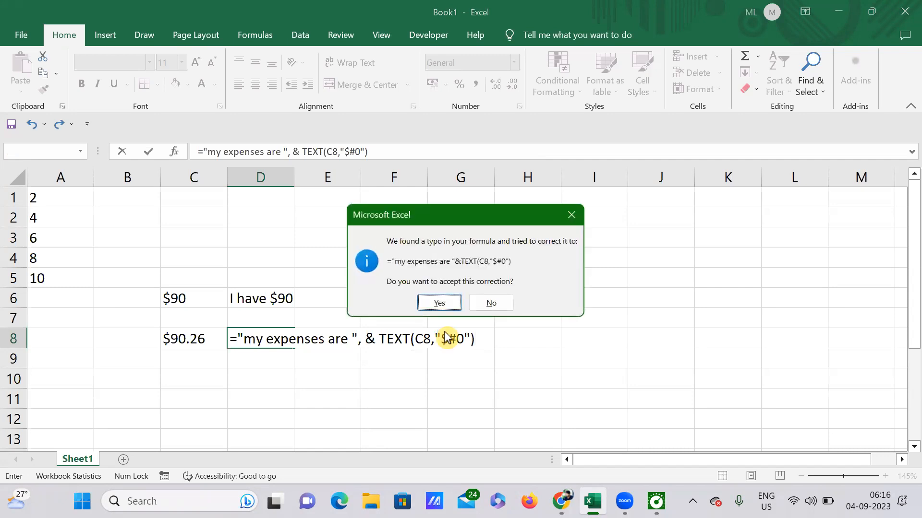
left_click(438, 303)
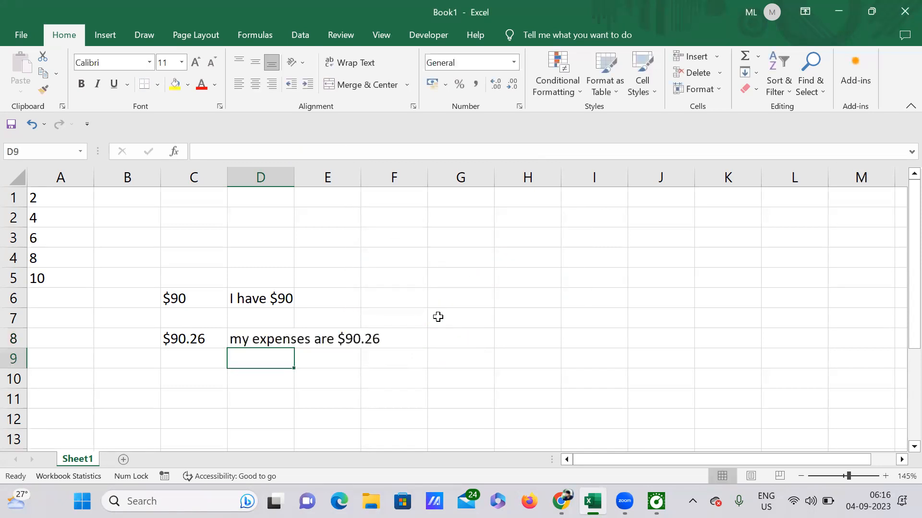
Enter $98.7698 in cell C10
left_click(258, 339)
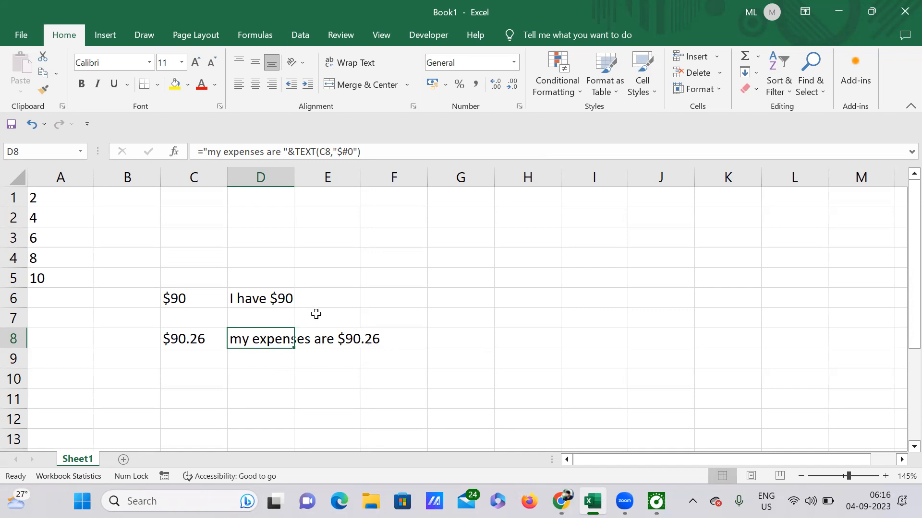
left_click(196, 383)
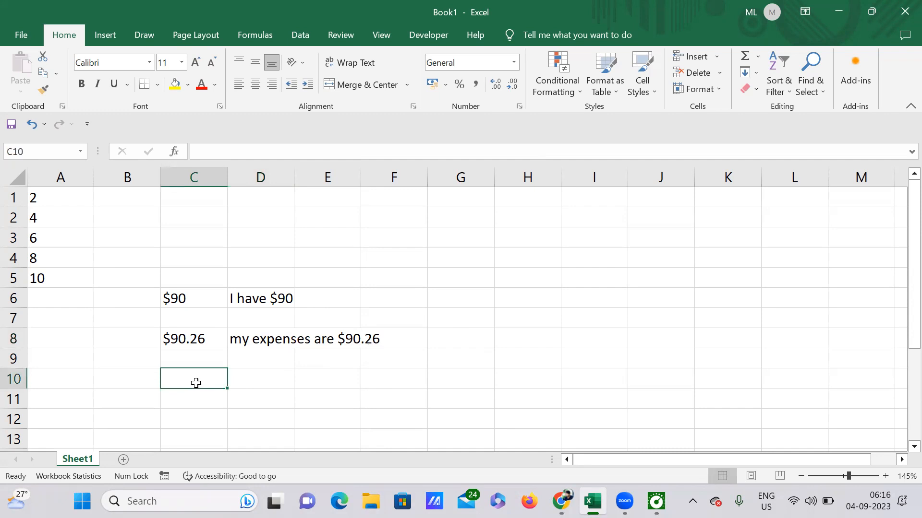
type("$")
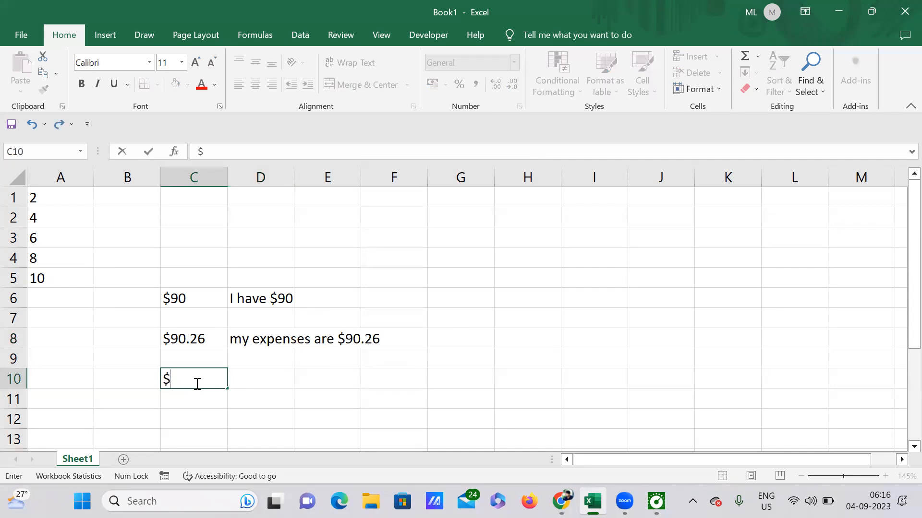
type("98")
type(".")
type("76")
type("998")
key("ctrl+Return")
key("Return")
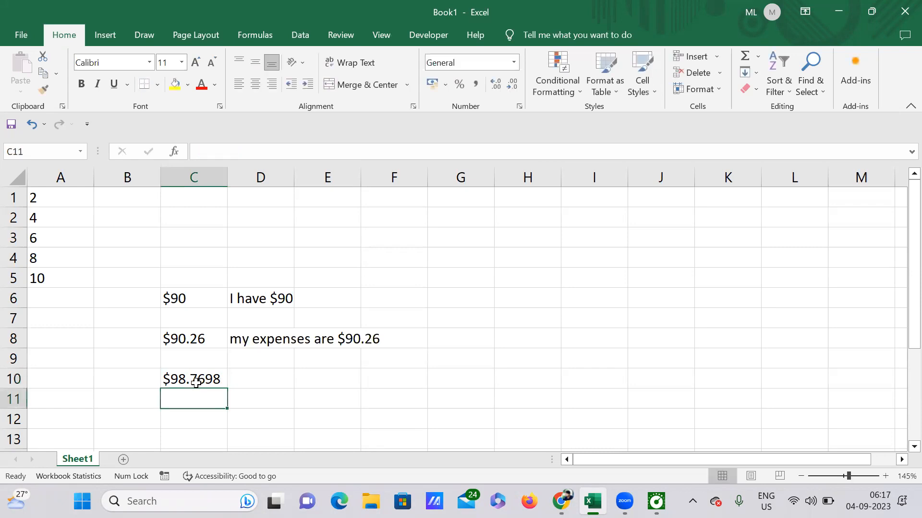
Start a formula in D10 joining the text "total bill is " with the TEXT function
left_click(270, 380)
type("=")
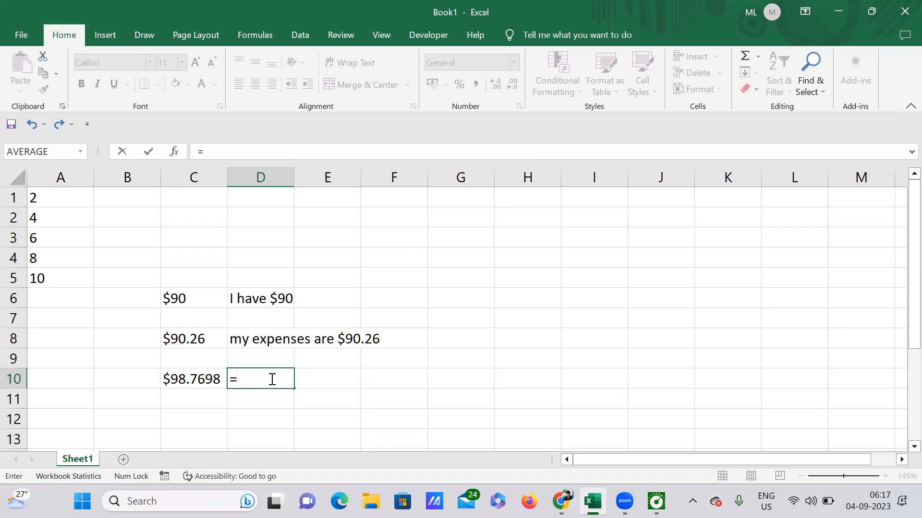
type("\"total bill")
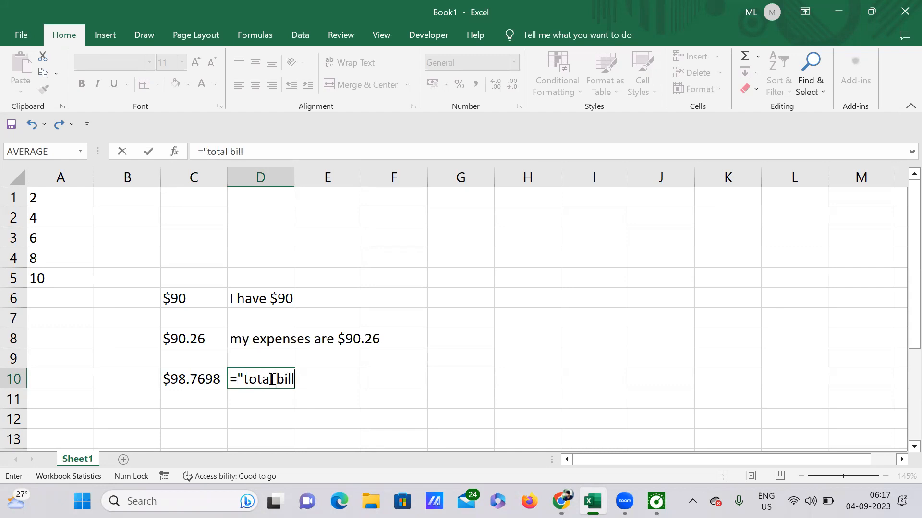
type(" is \" & text")
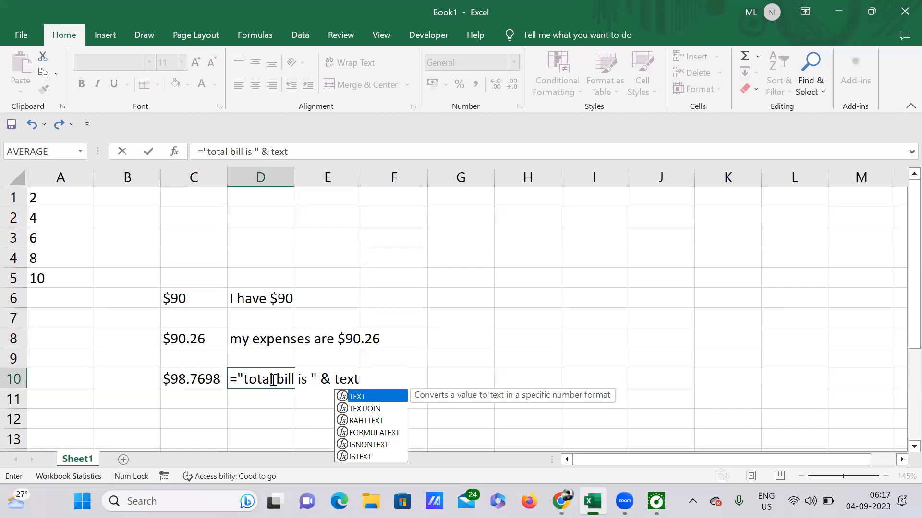
double_click(360, 396)
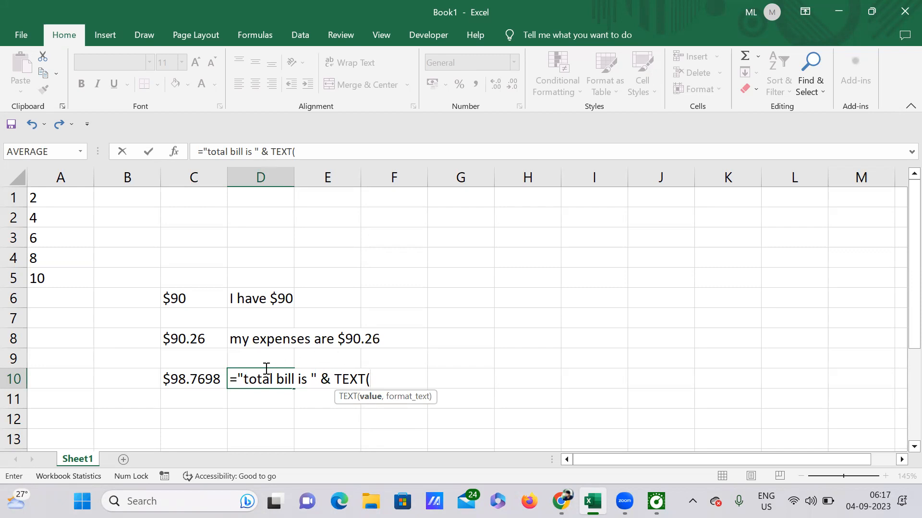
Give TEXT the arguments C10 and "$#0" and confirm D10's formula
left_click(192, 379)
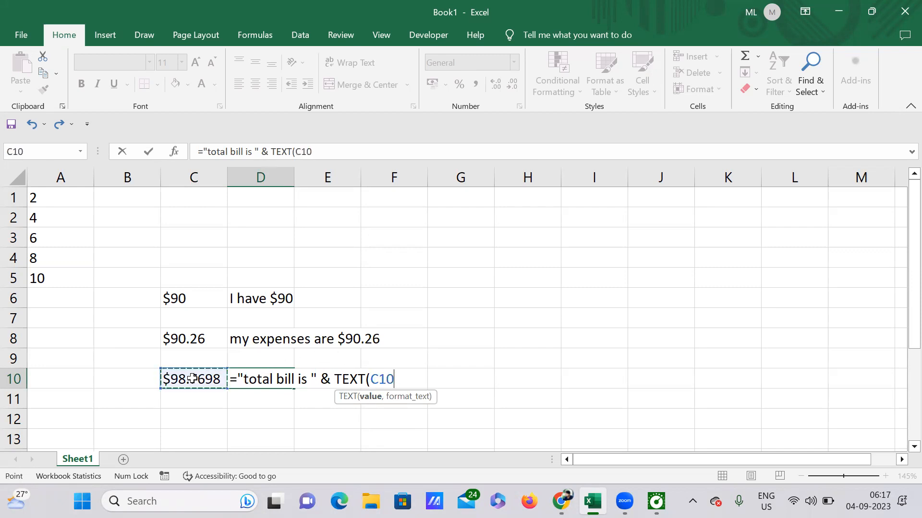
type(",")
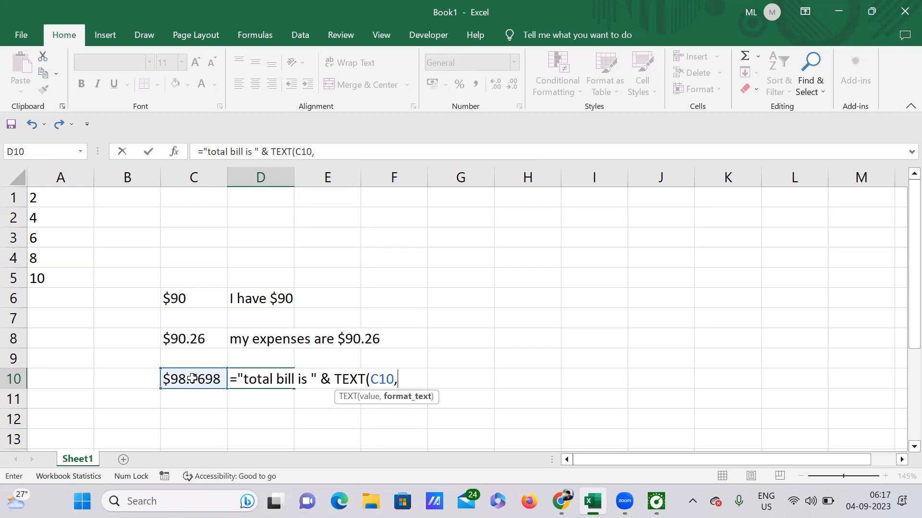
type("\"$#")
type("0")
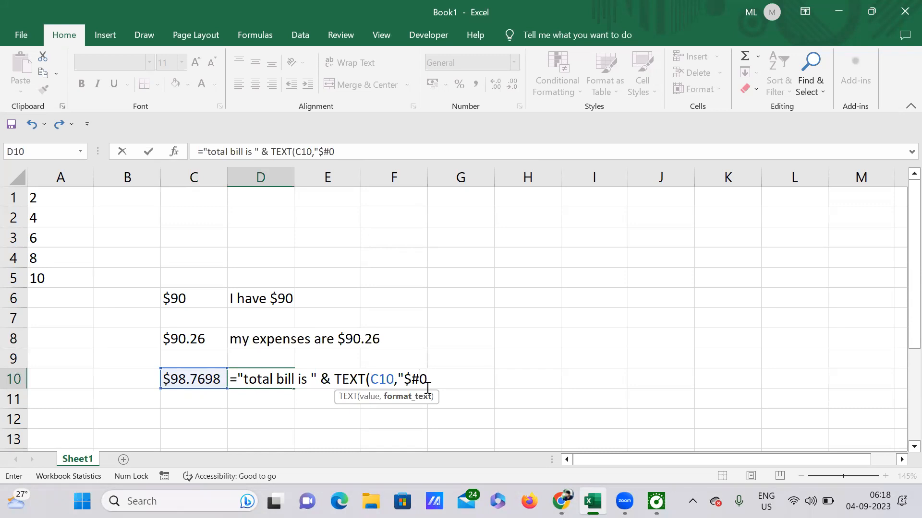
type("\")")
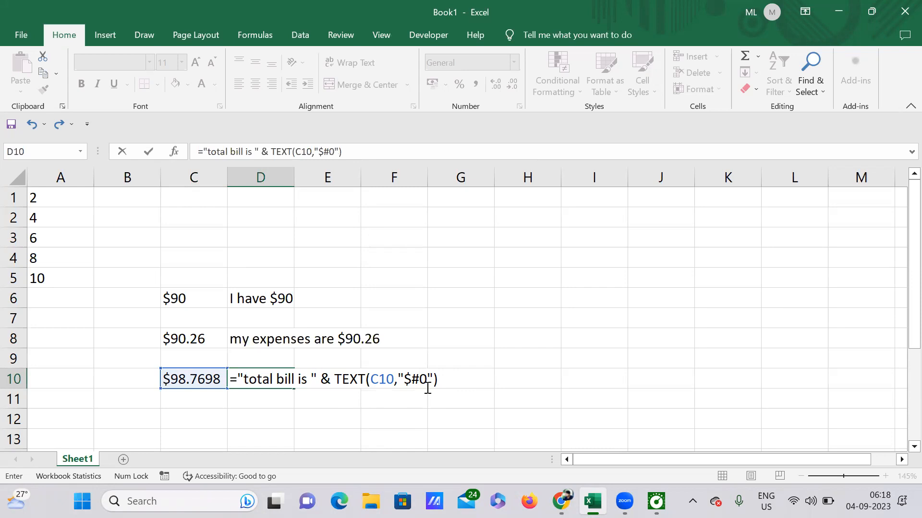
key("Return")
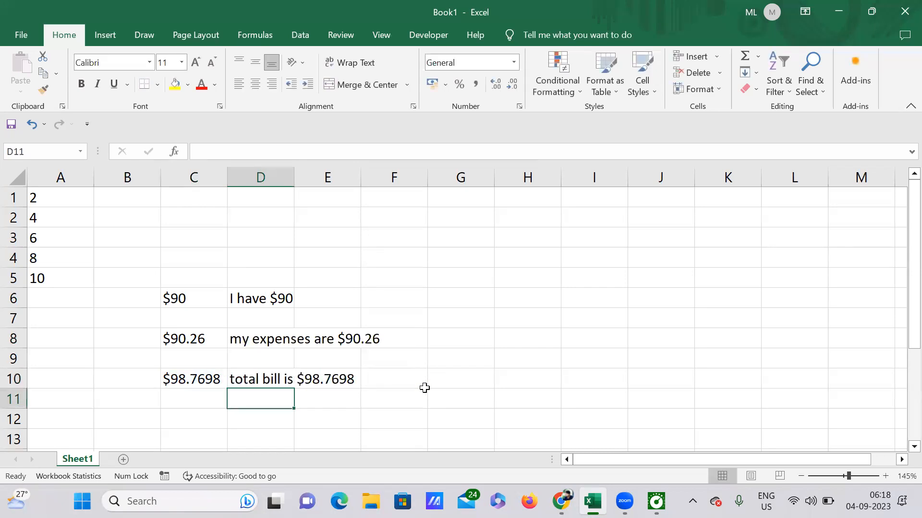
Change the format code in D10's TEXT function to "$#0.00"
left_click(263, 380)
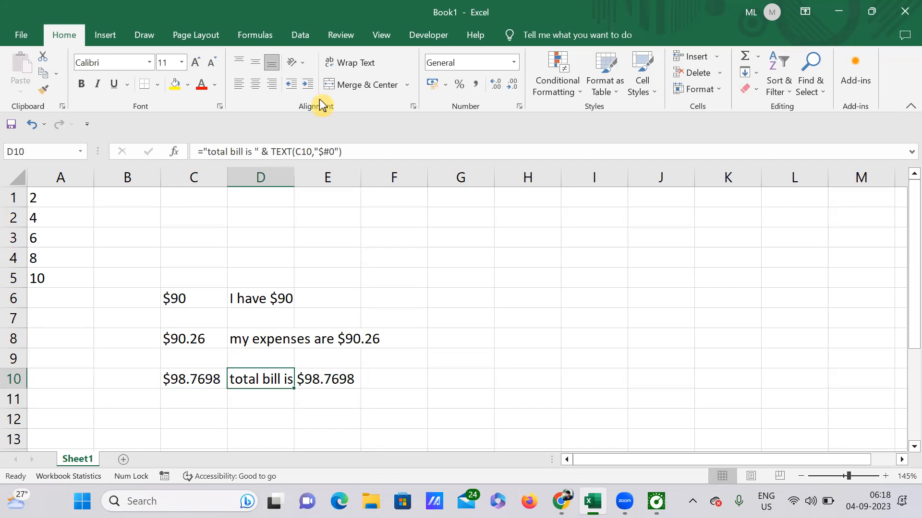
left_click(330, 151)
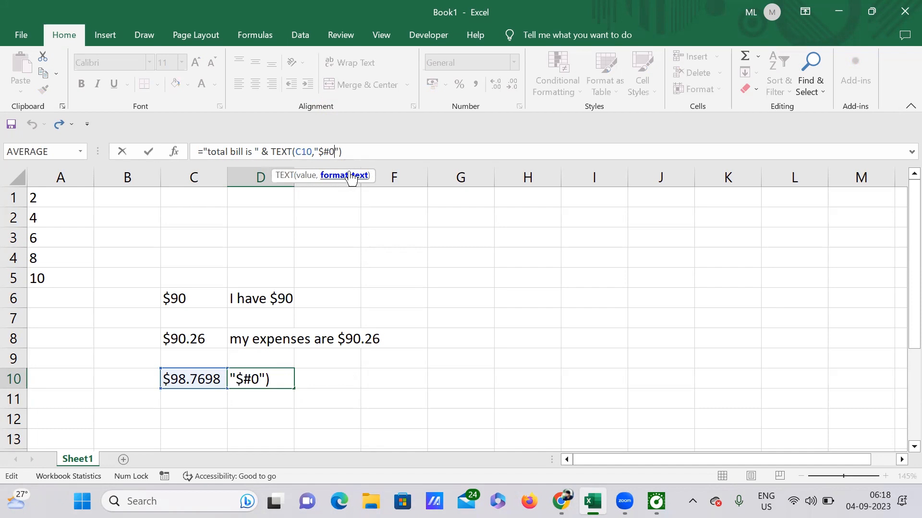
type(".00")
key("Return")
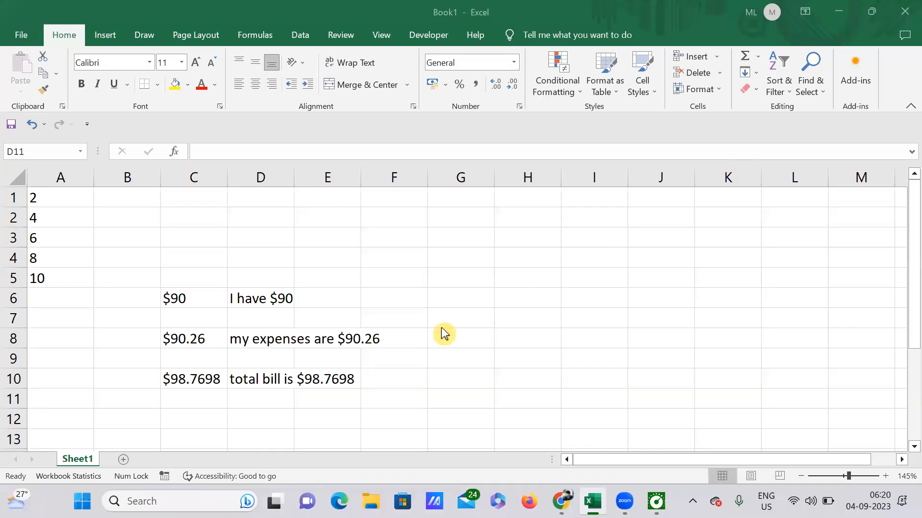
Edit the format code in D10's TEXT function to "$##,###"
scroll(442, 334, "down", 1)
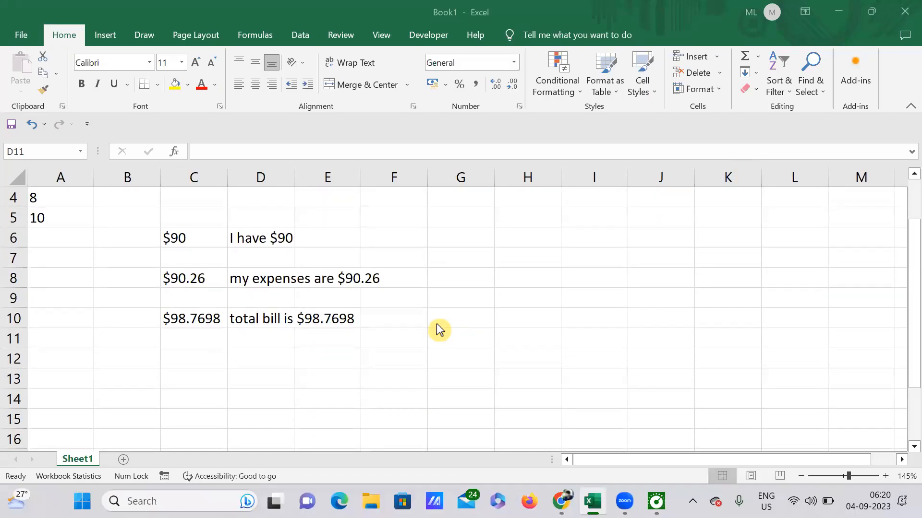
left_click(471, 313)
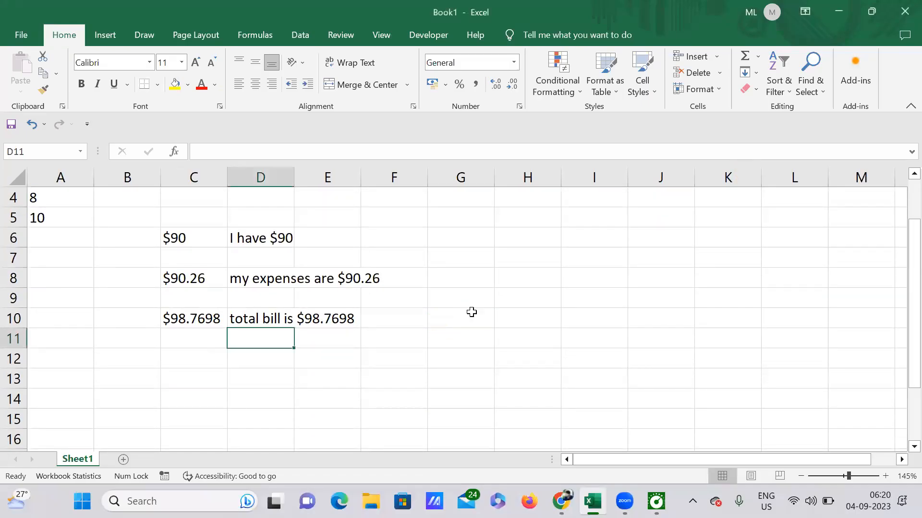
left_click(244, 362)
left_click(268, 318)
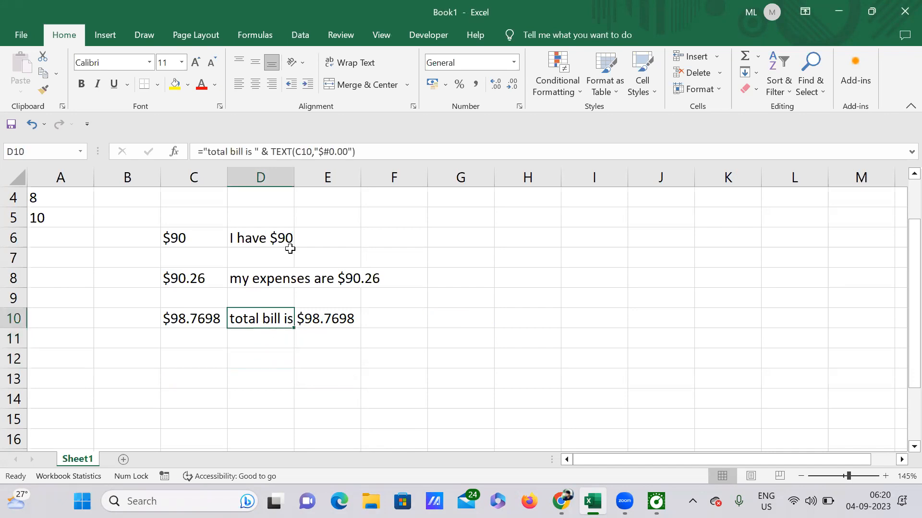
left_click(335, 152)
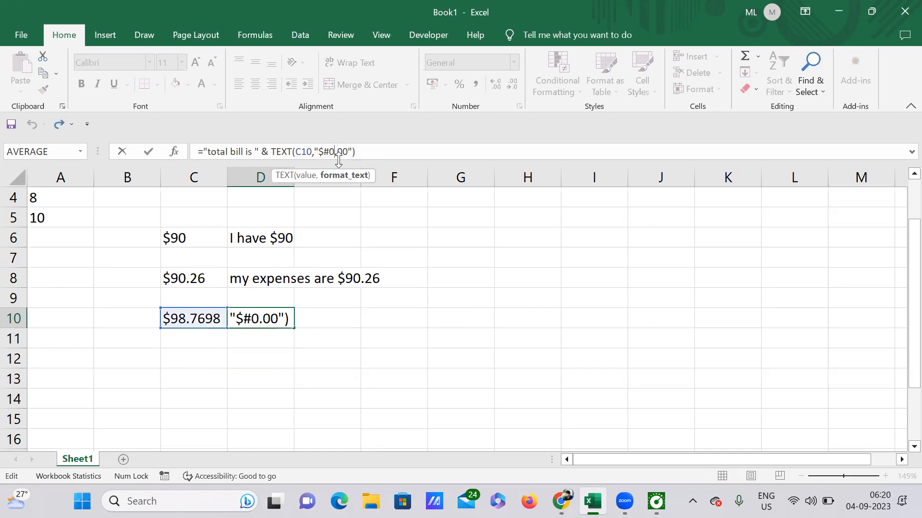
key("BackSpace")
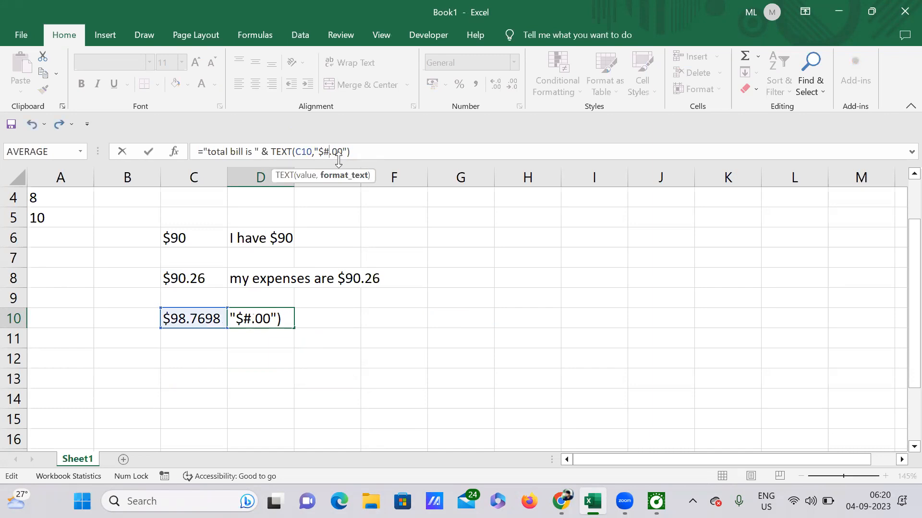
type("#")
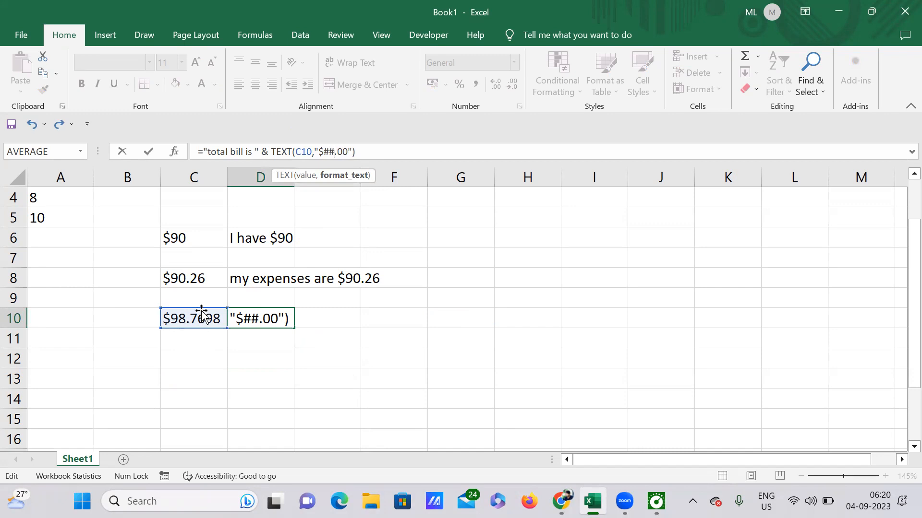
left_click(326, 155)
type(",")
left_click(353, 153)
key("BackSpace")
key("BackSpace")
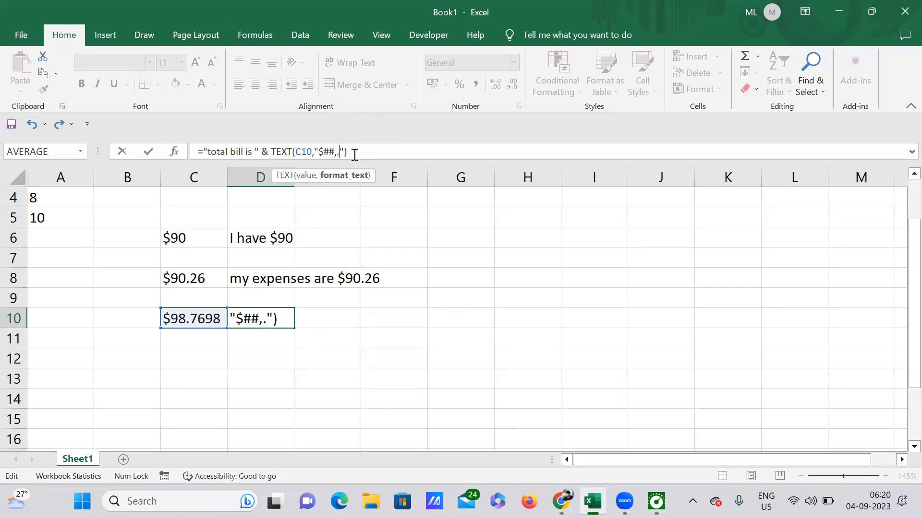
key("BackSpace")
type("###")
key("Return")
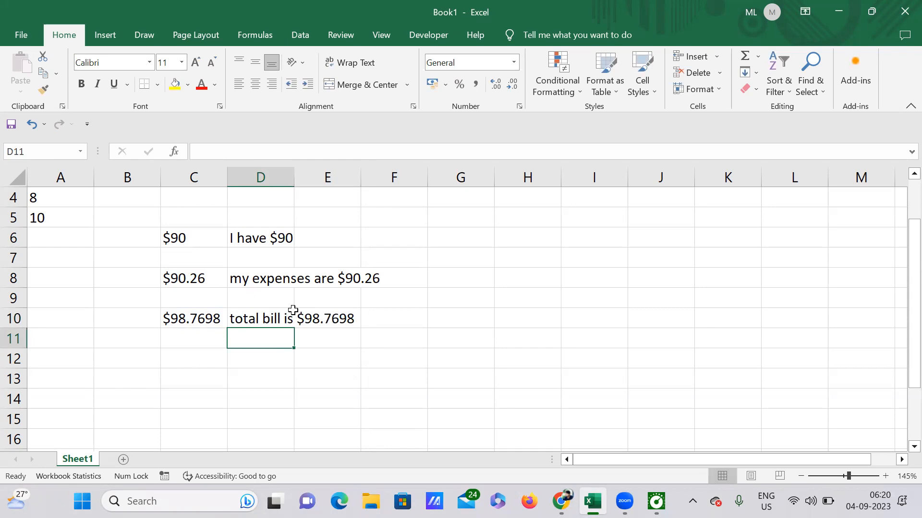
Enter 89% in cell C13
left_click(184, 372)
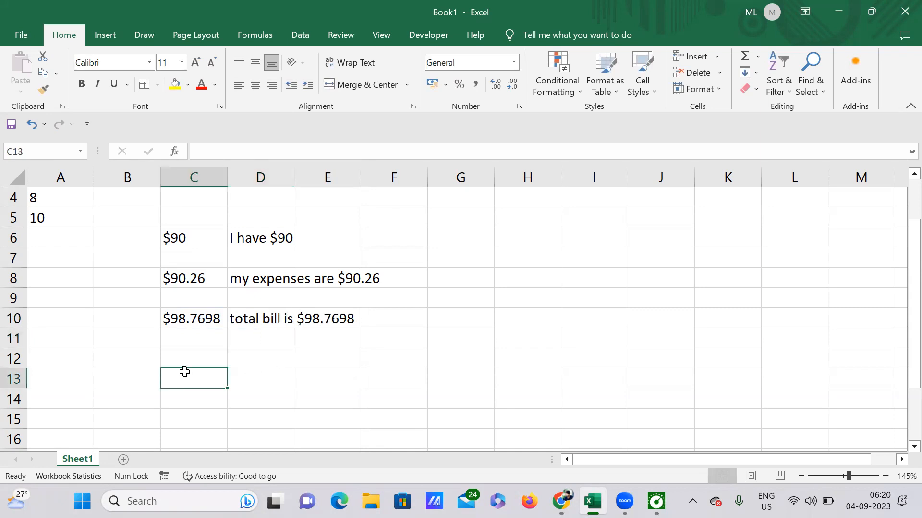
type("8")
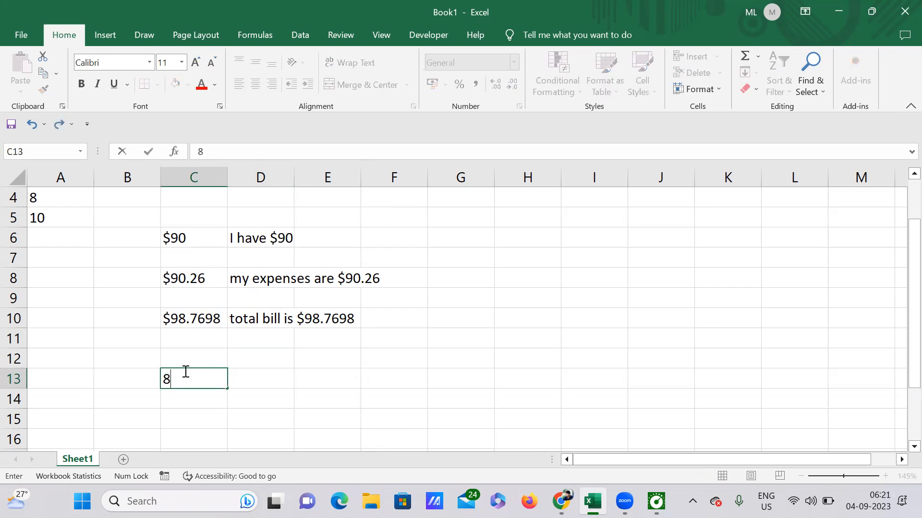
type("9%")
key("Tab")
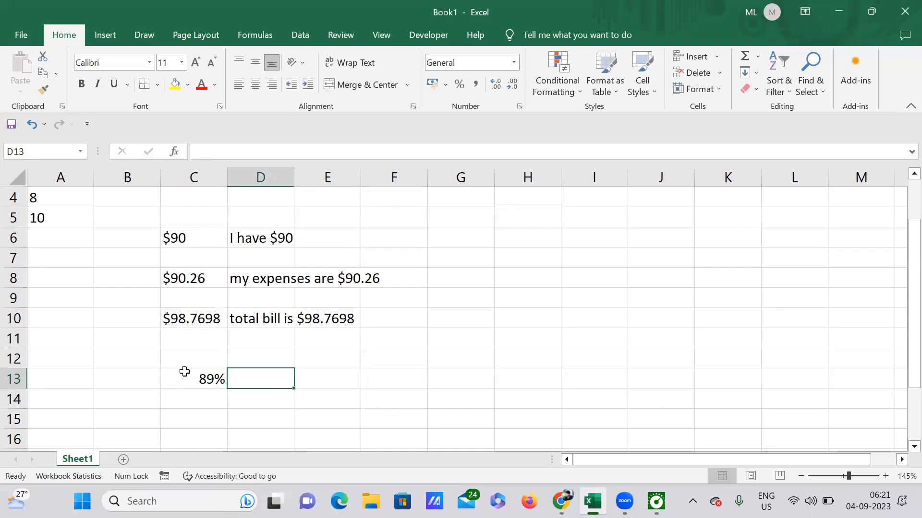
Start a formula in D13 that joins the text "percent is " with the TEXT function
type("=\"percent")
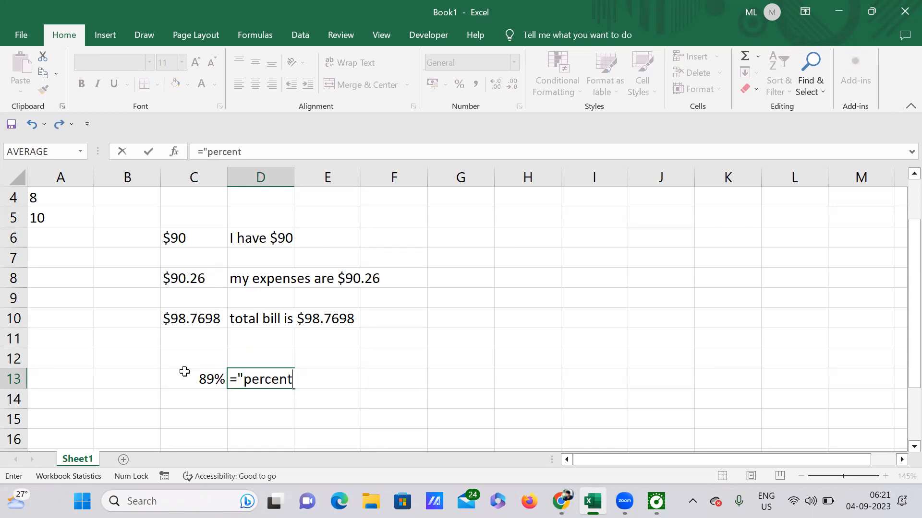
type(" is \", &text")
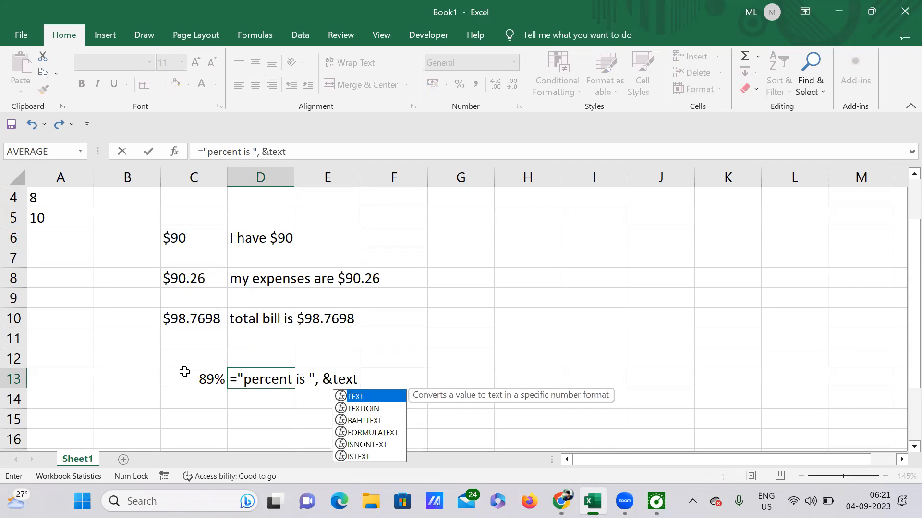
double_click(363, 397)
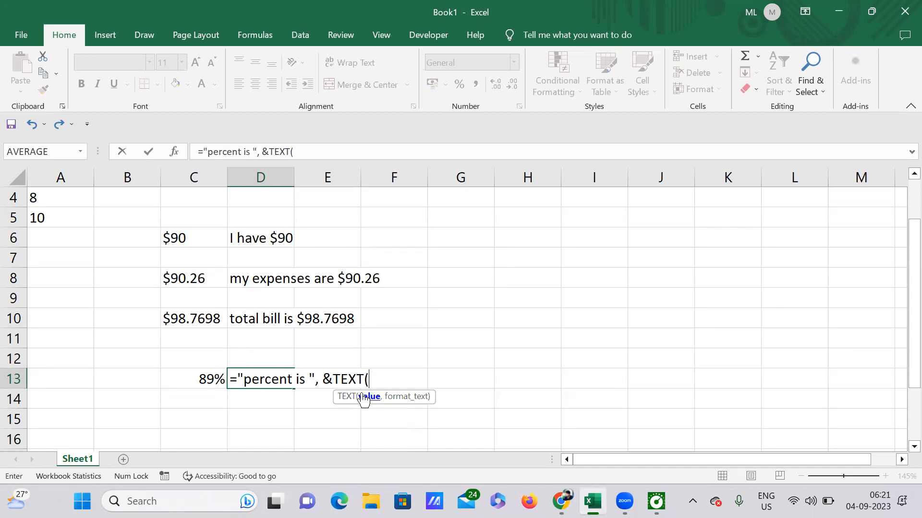
type("\"")
type("0")
key("BackSpace")
key("BackSpace")
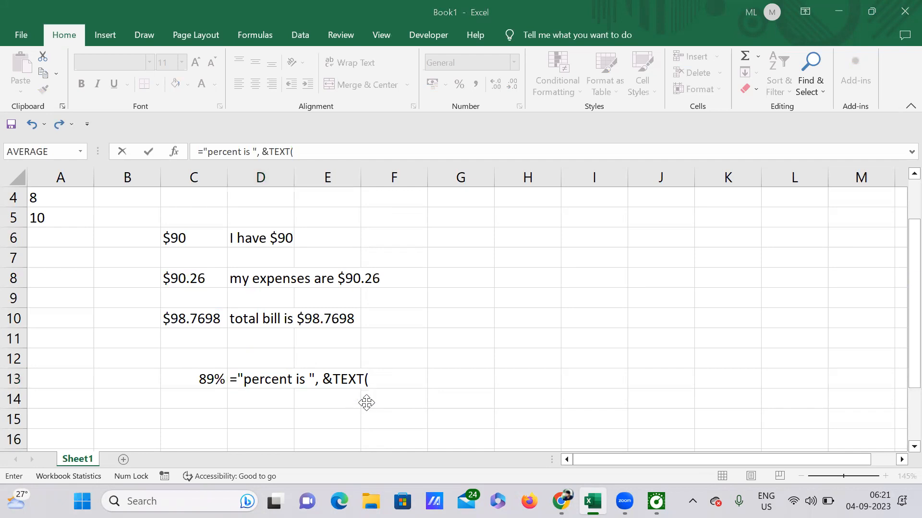
Give TEXT the arguments C13 and "0%", confirm D13's formula and accept the suggested correction
left_click(370, 382)
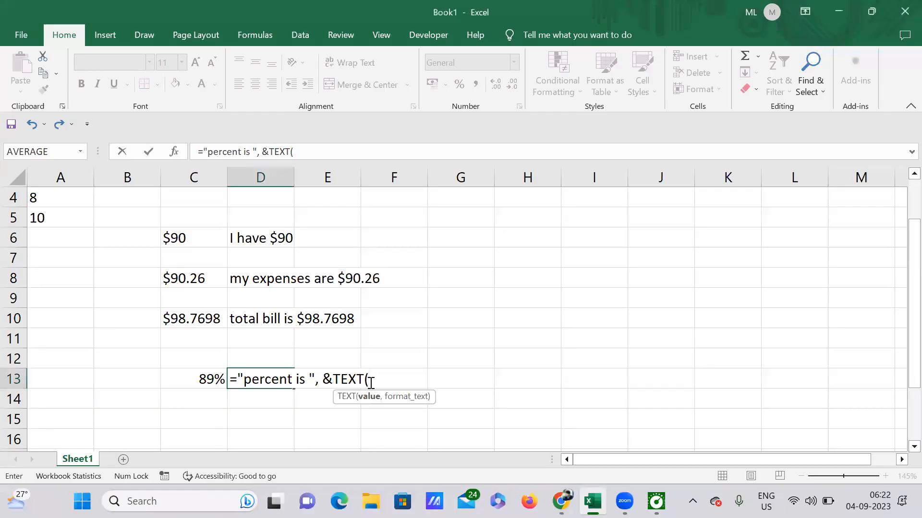
left_click(218, 379)
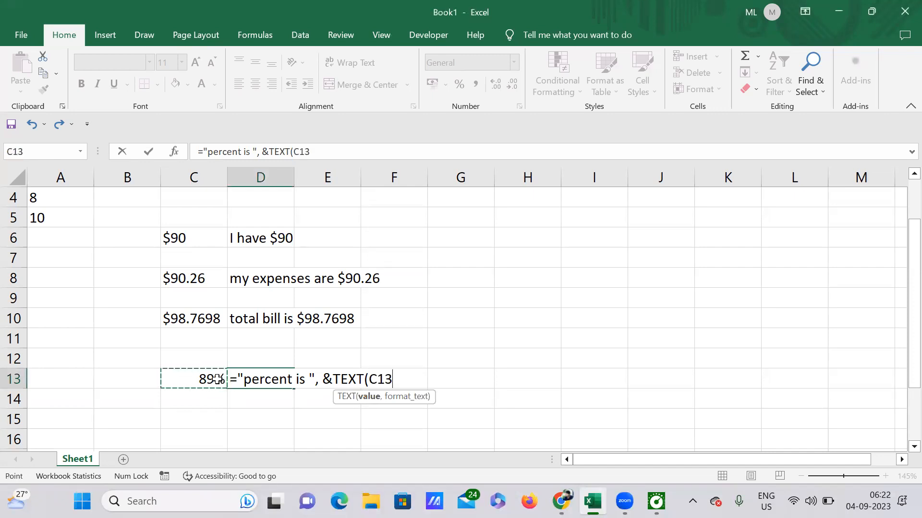
type(",")
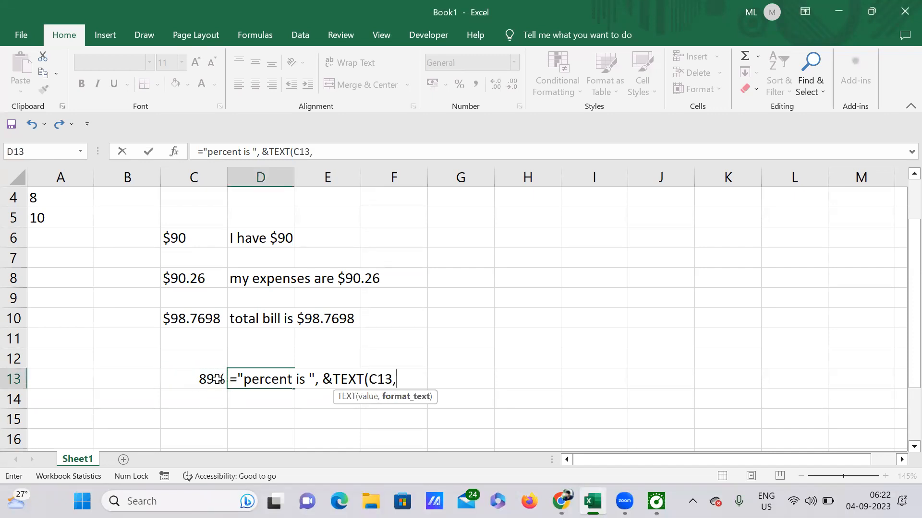
type("\"0%\")")
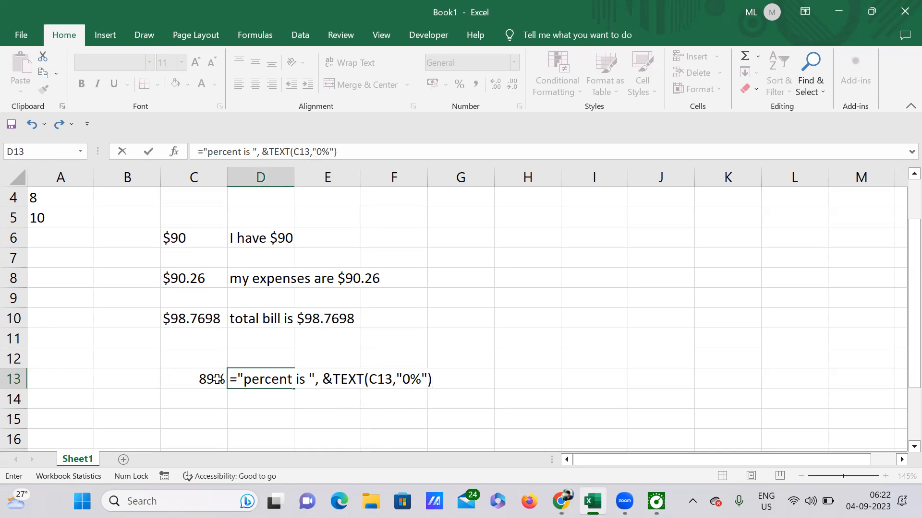
key("Return")
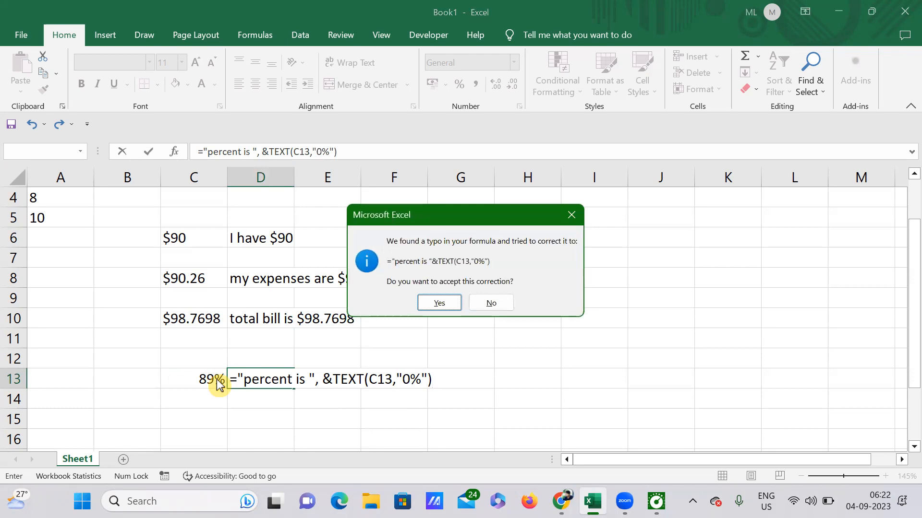
left_click(443, 303)
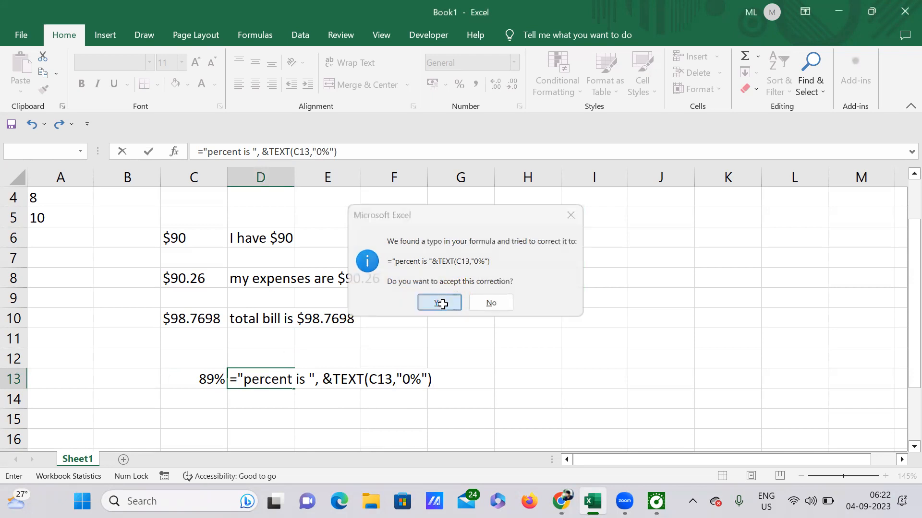
Change the value in C13 to 89.89%
left_click(258, 378)
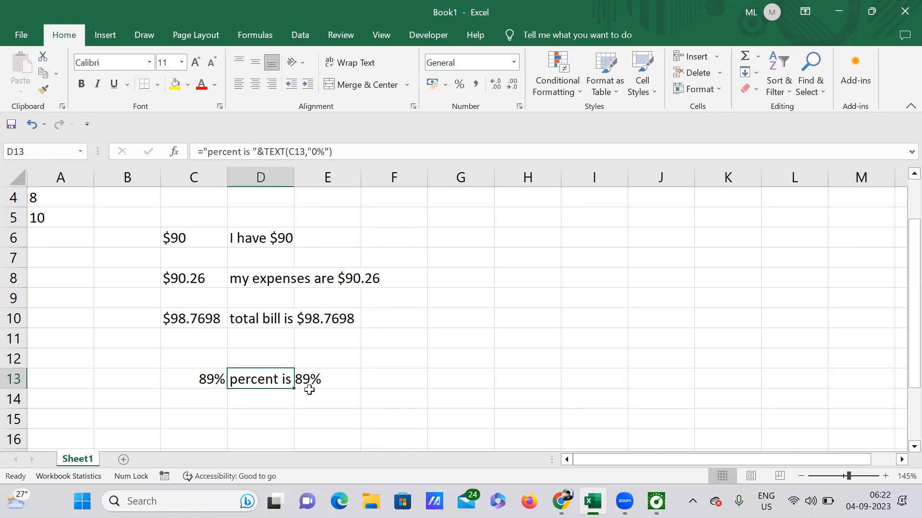
double_click(207, 378)
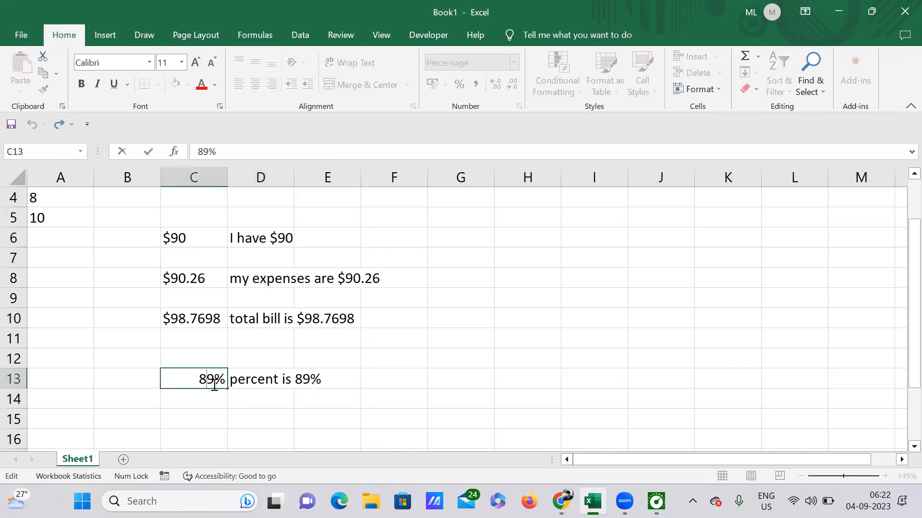
left_click(216, 383)
type(".89")
key("Return")
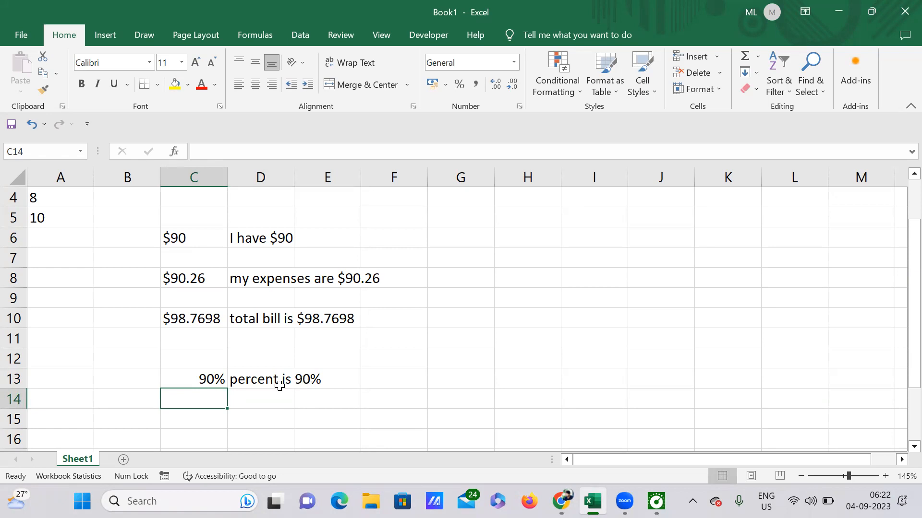
Inspect C13's stored value and D13's formula result
left_click(202, 379)
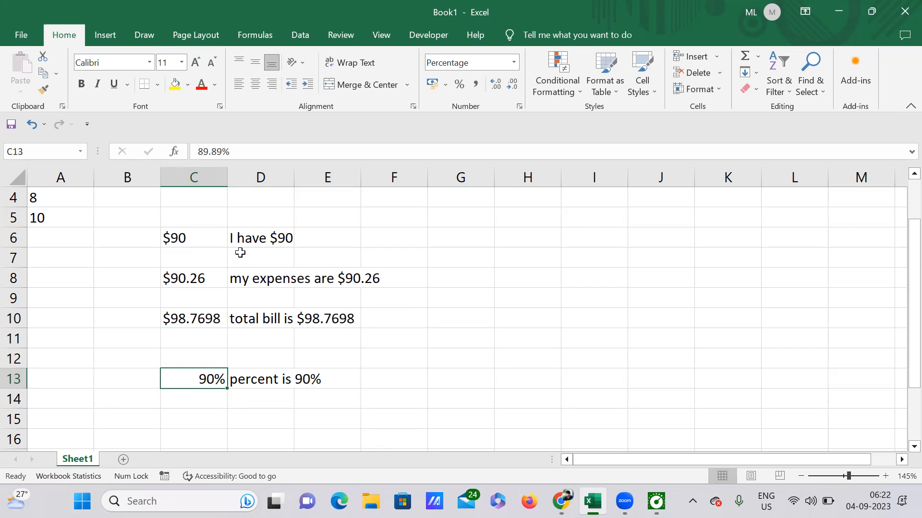
left_click(314, 379)
left_click(257, 379)
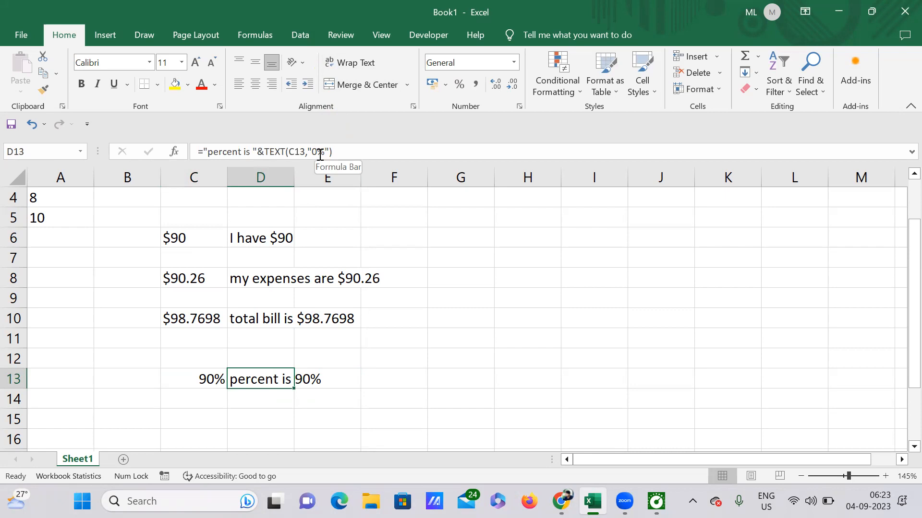
left_click(201, 377)
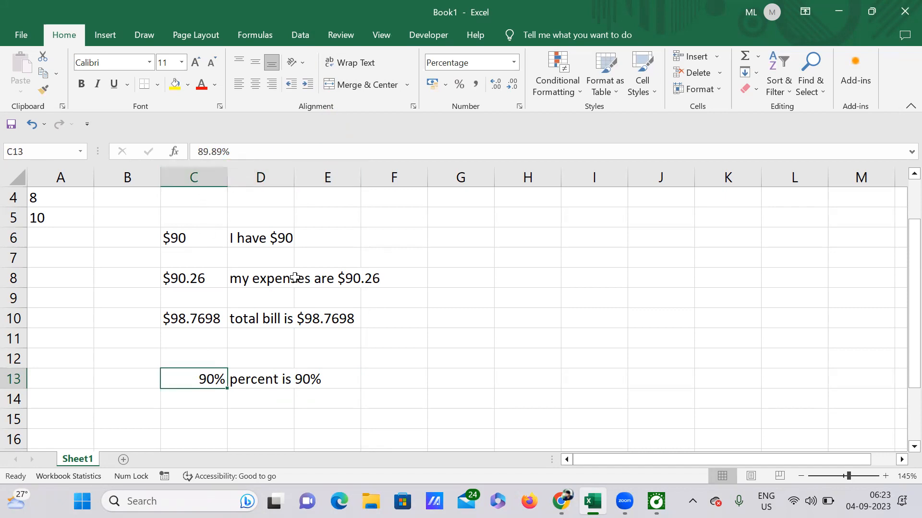
left_click(265, 377)
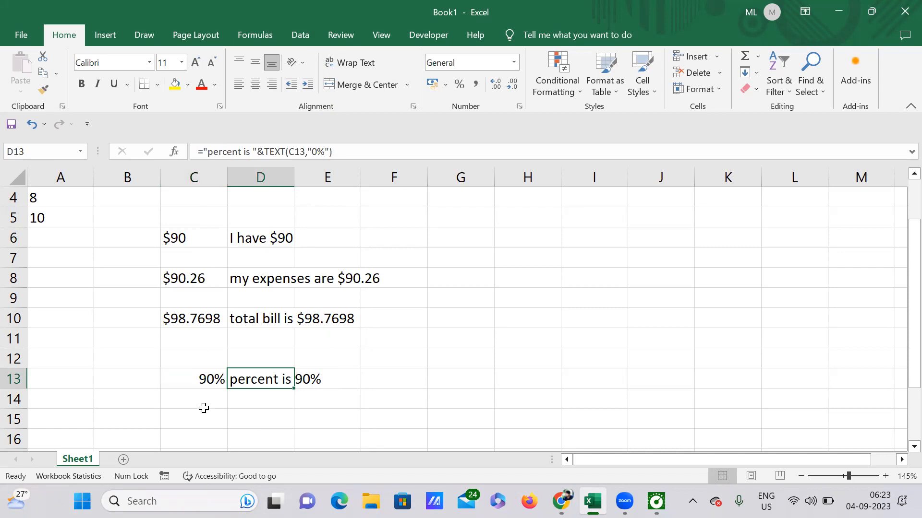
left_click(204, 408)
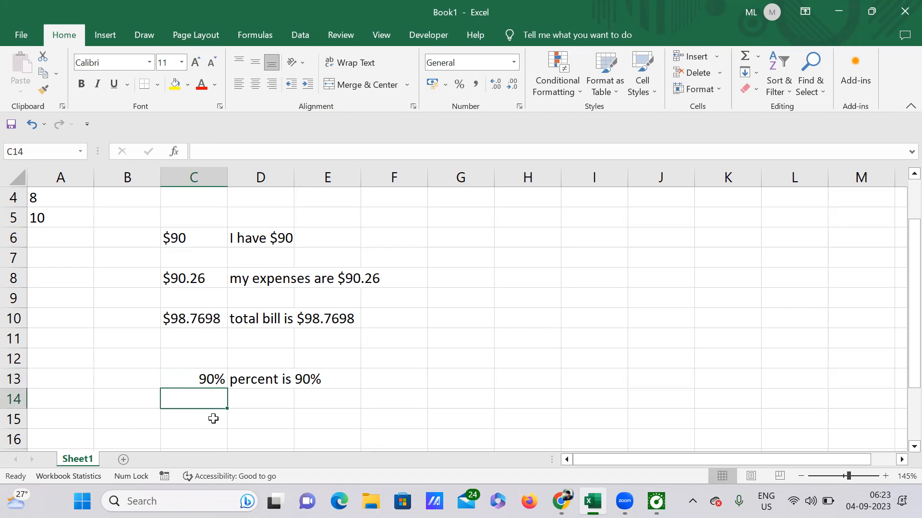
Enter 26.686% in cell C15
scroll(269, 390, "down", 1)
left_click(192, 374)
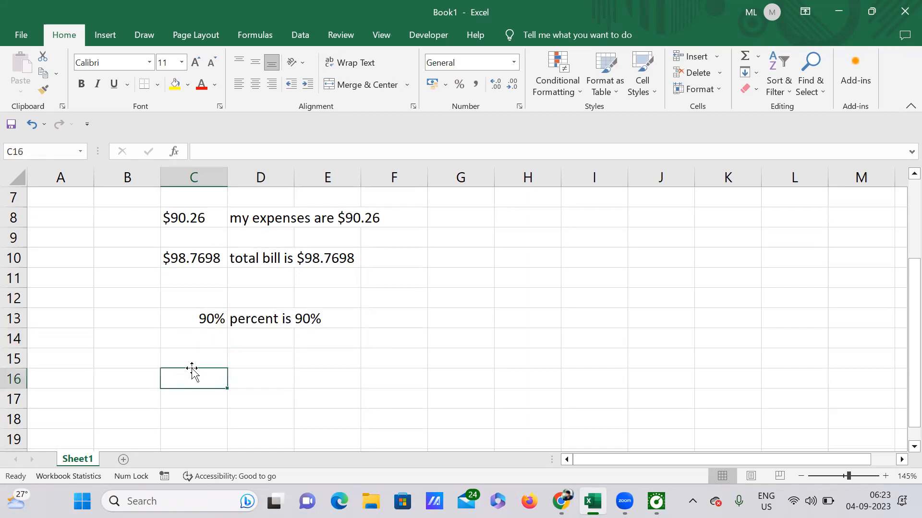
left_click(243, 366)
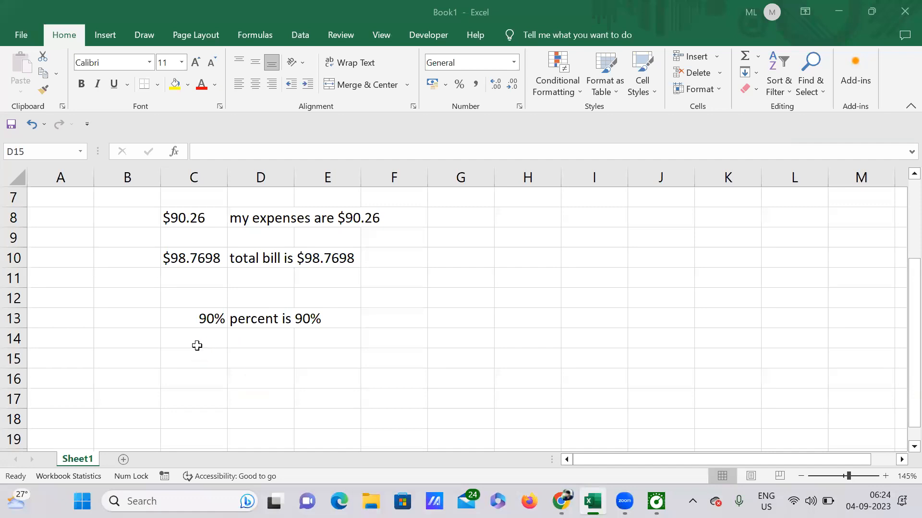
left_click(200, 364)
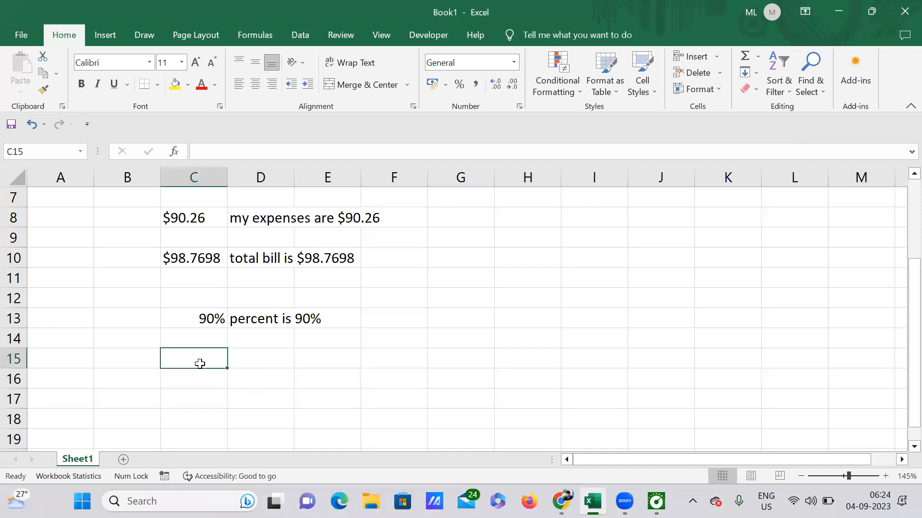
type("26.")
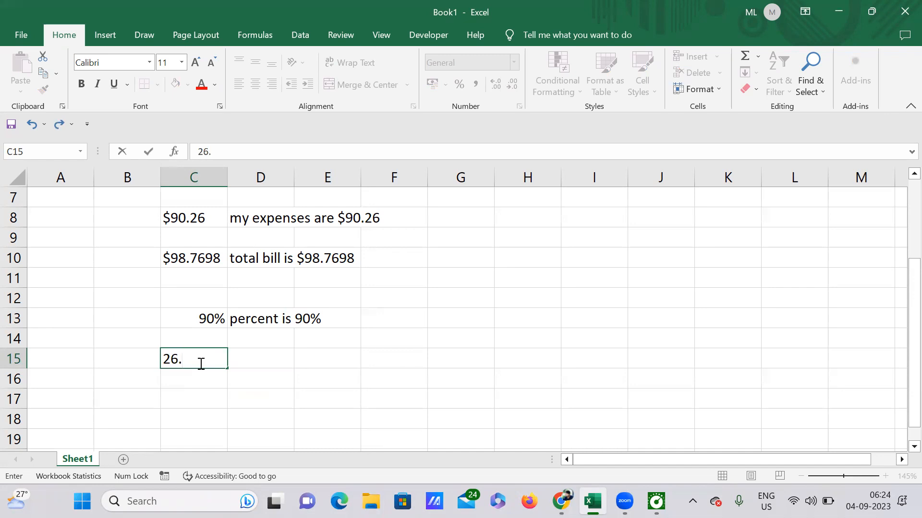
type("686%")
key("Tab")
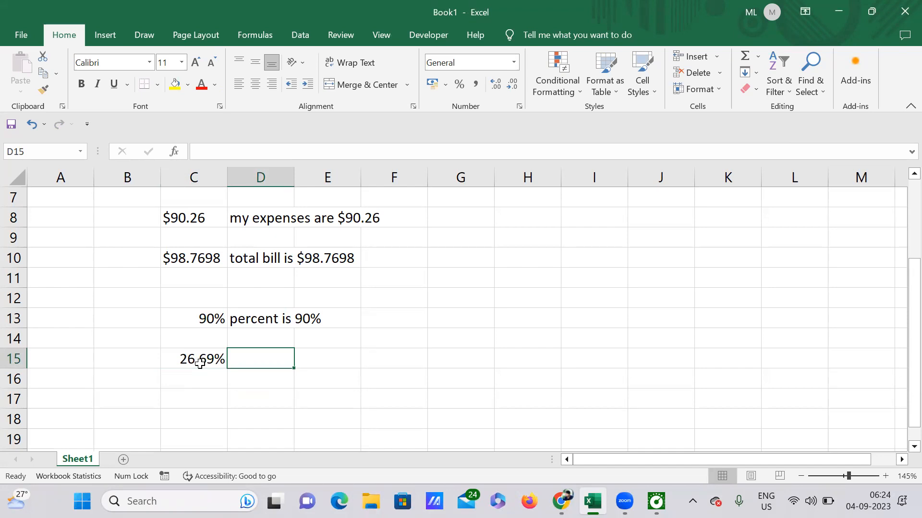
In D15, enter a TEXT function formatting C15 with the format code "0.00%"
type("=")
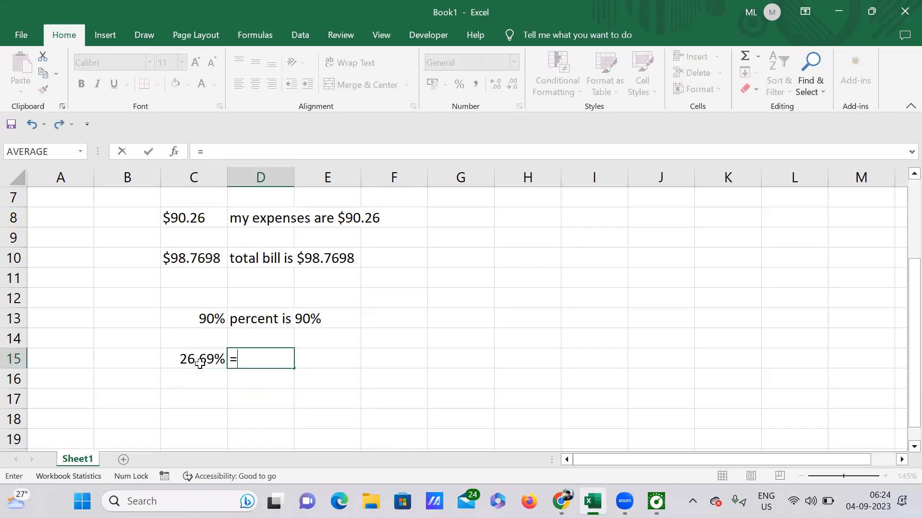
type("t")
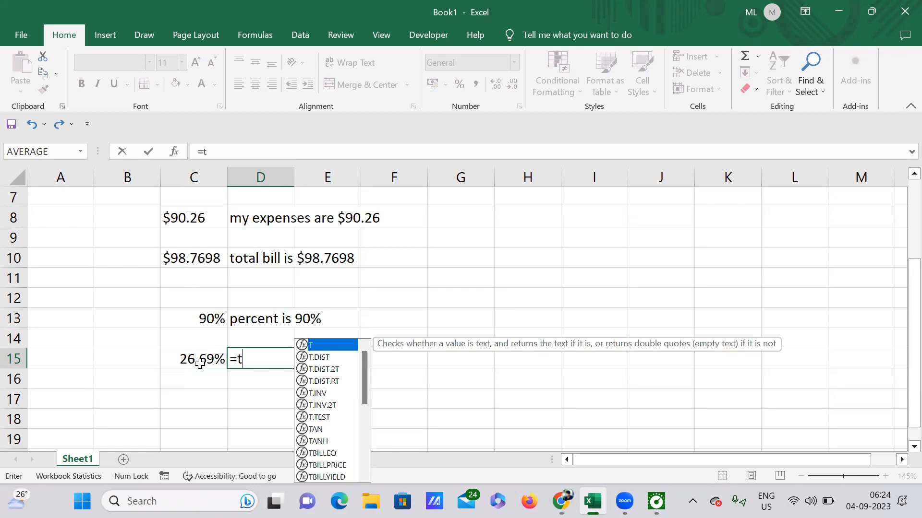
type("ex")
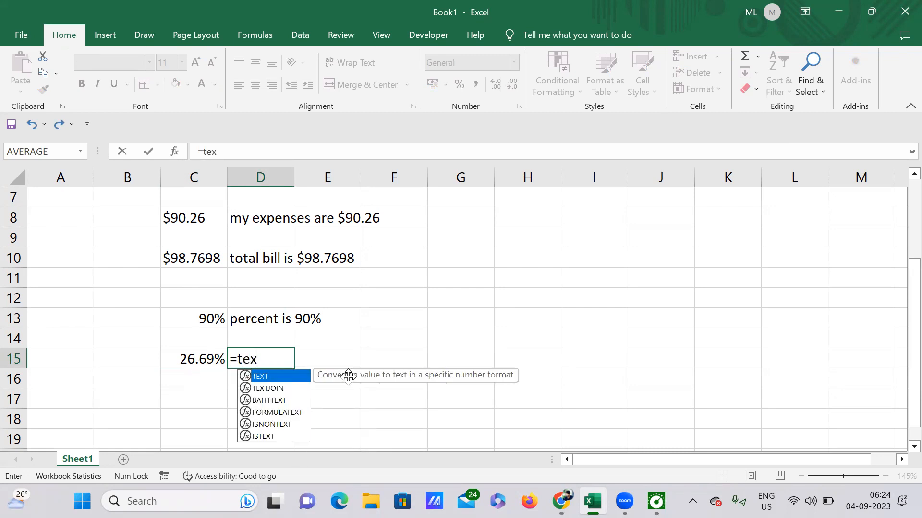
key("Tab")
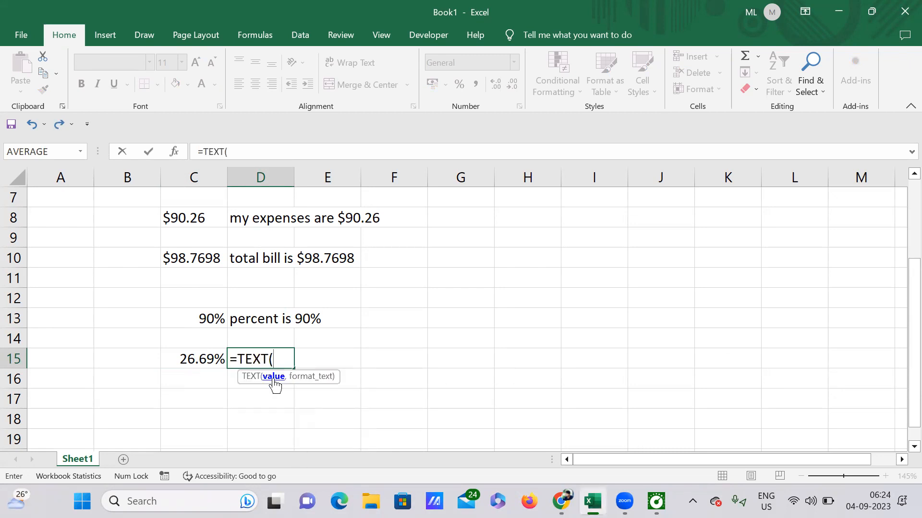
left_click(202, 359)
type(",\"")
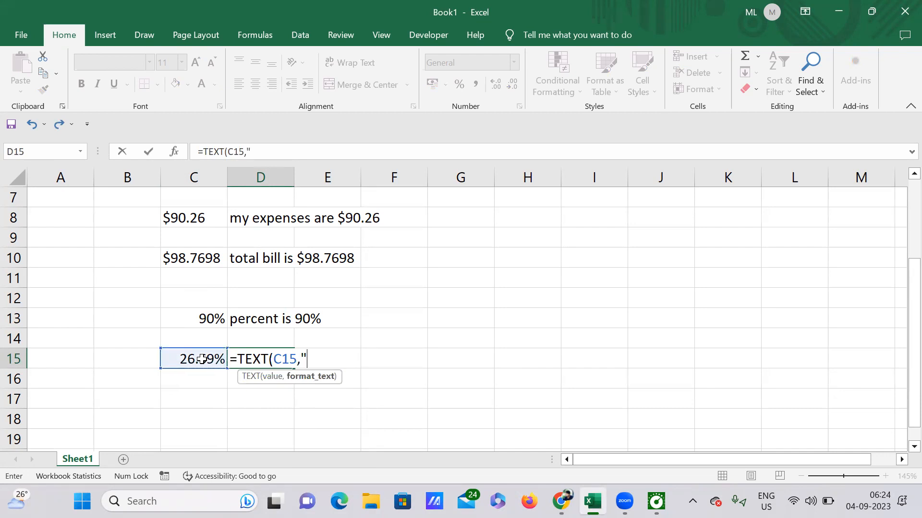
type("0.00%\"")
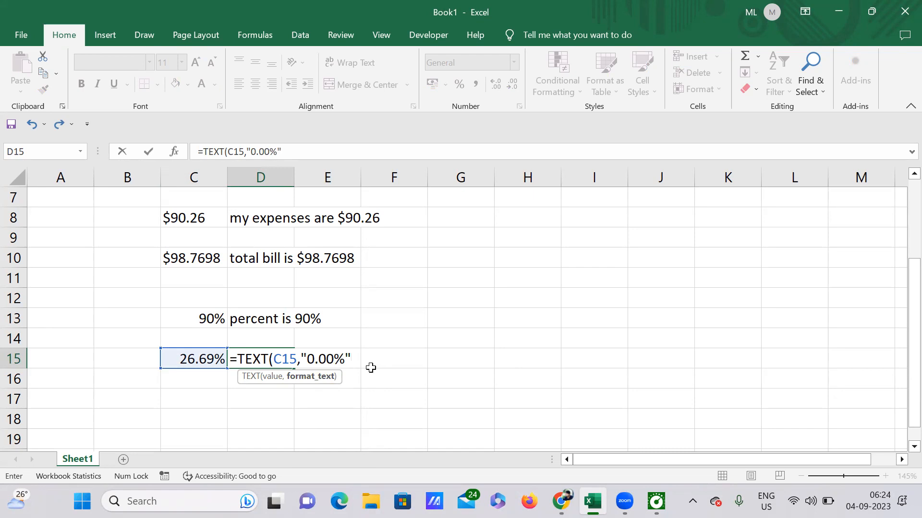
type(")")
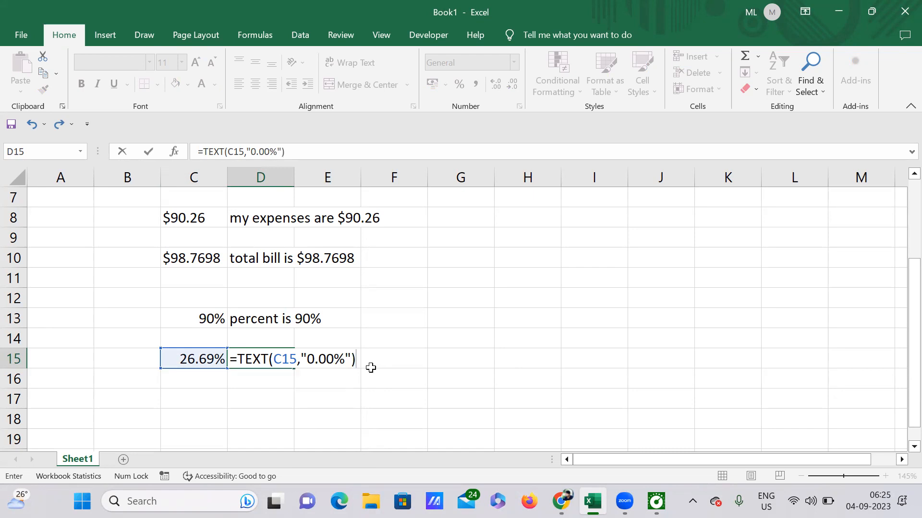
type(",& \"")
Append an ampersand and the text "is my masters percent" after the TEXT function in D15's formula
type("is my")
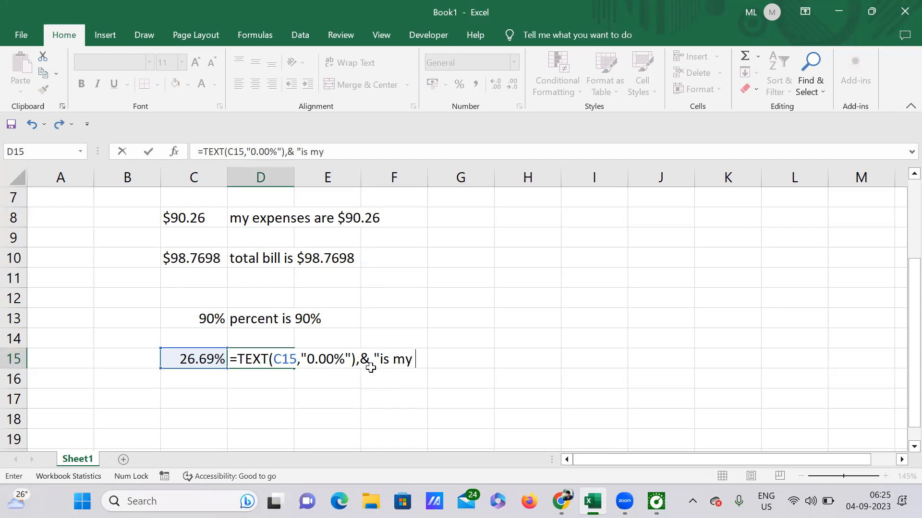
type("pg pe")
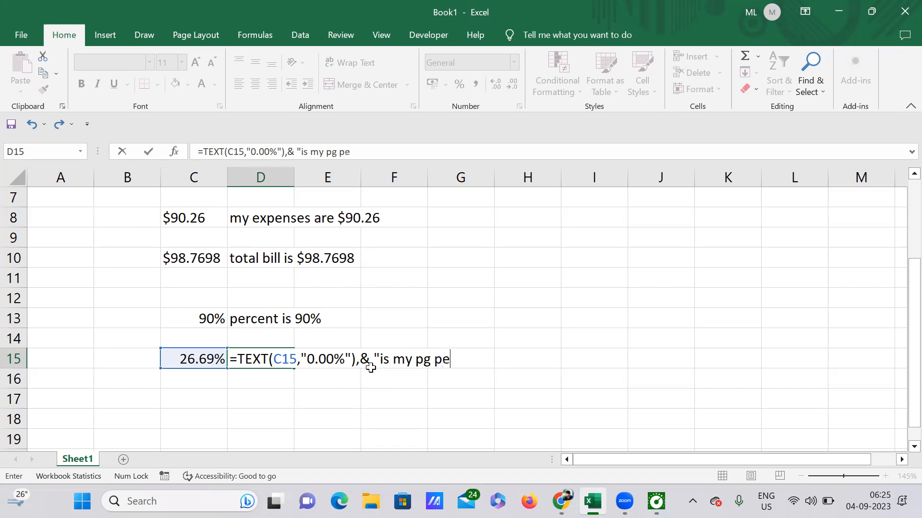
type("rcent")
left_click_drag(431, 363, 416, 360)
type("maste")
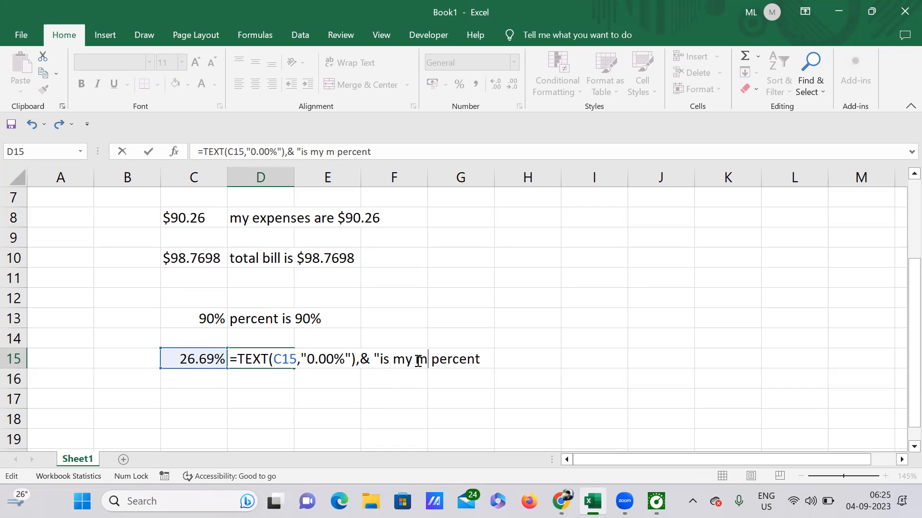
type("rs")
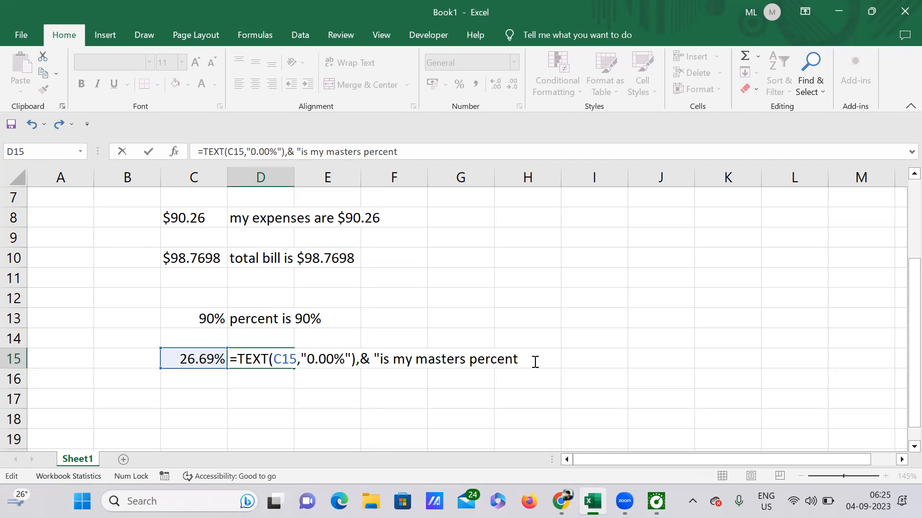
Correct D15's formula to =TEXT(C15,"0.00%")&"is my masters percent" and enter it
left_click(531, 359)
key("Return")
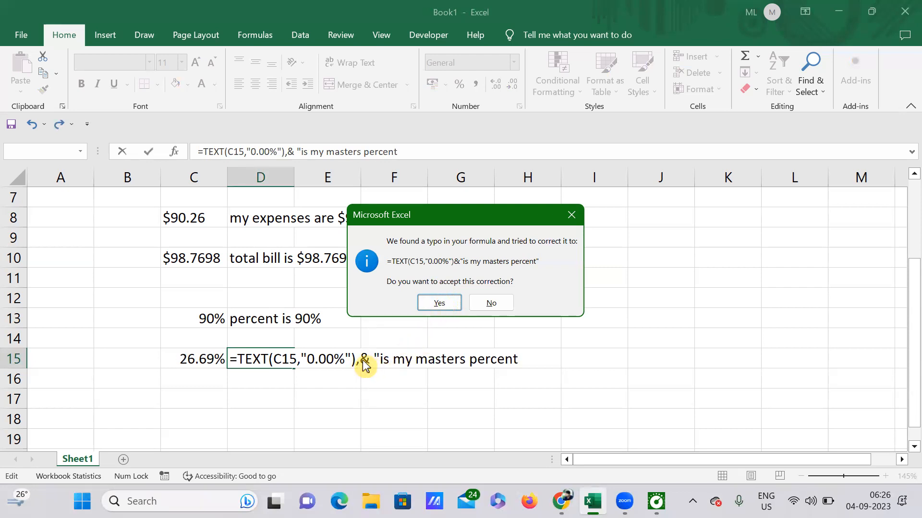
left_click(561, 216)
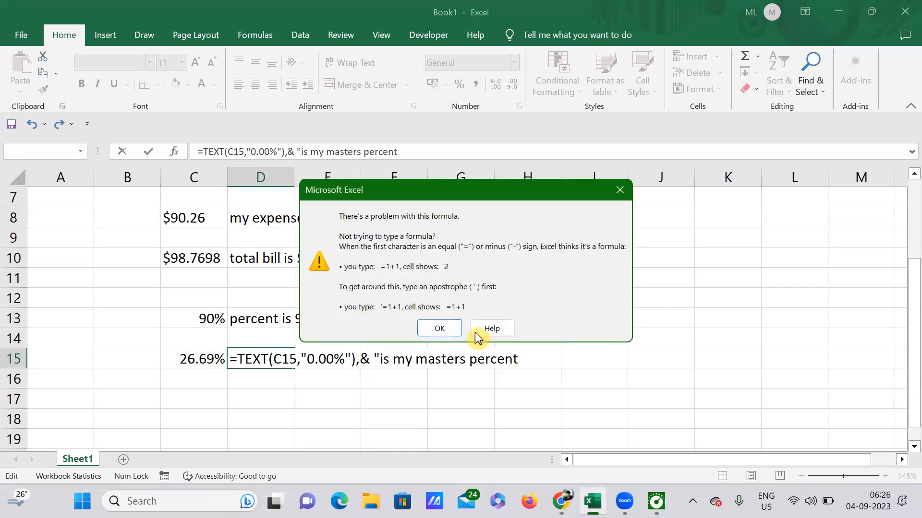
left_click(618, 192)
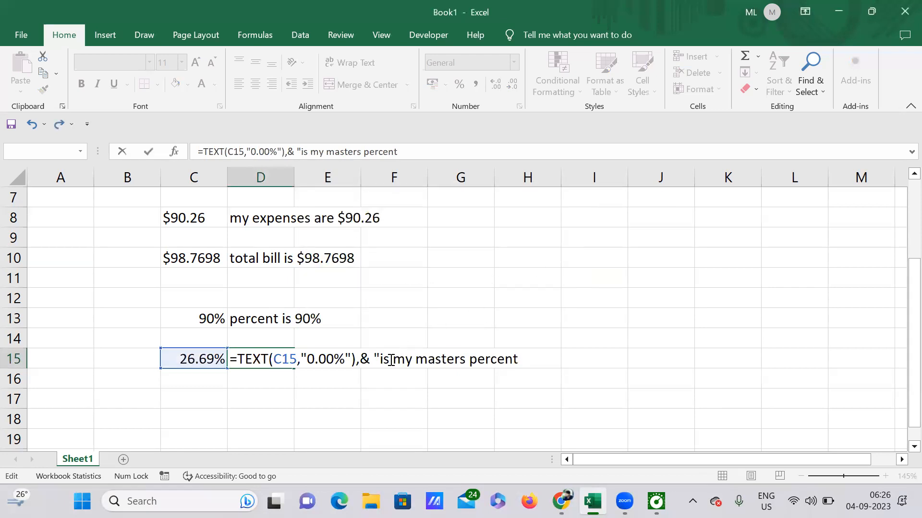
key("BackSpace")
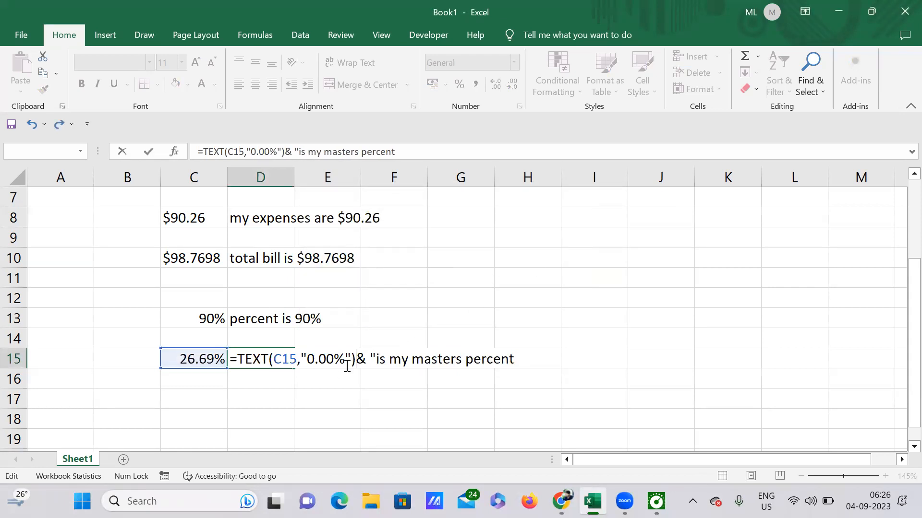
key("Return")
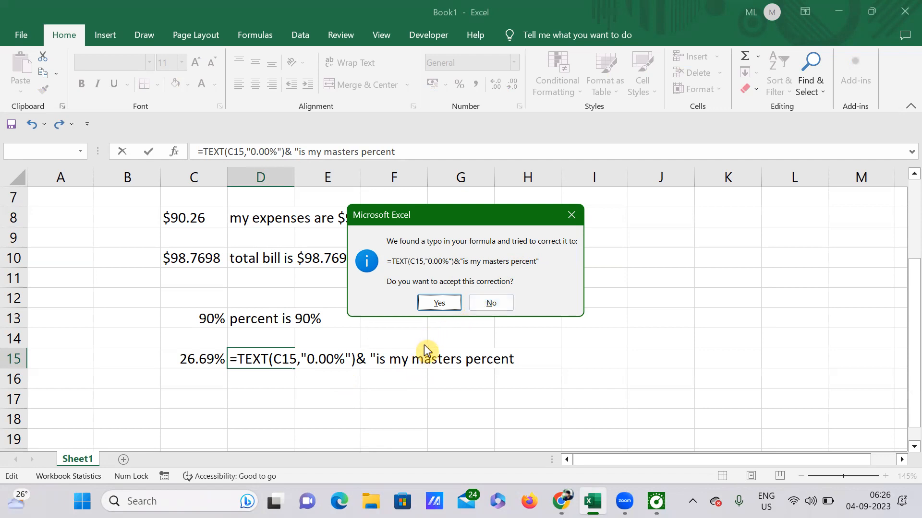
left_click(570, 215)
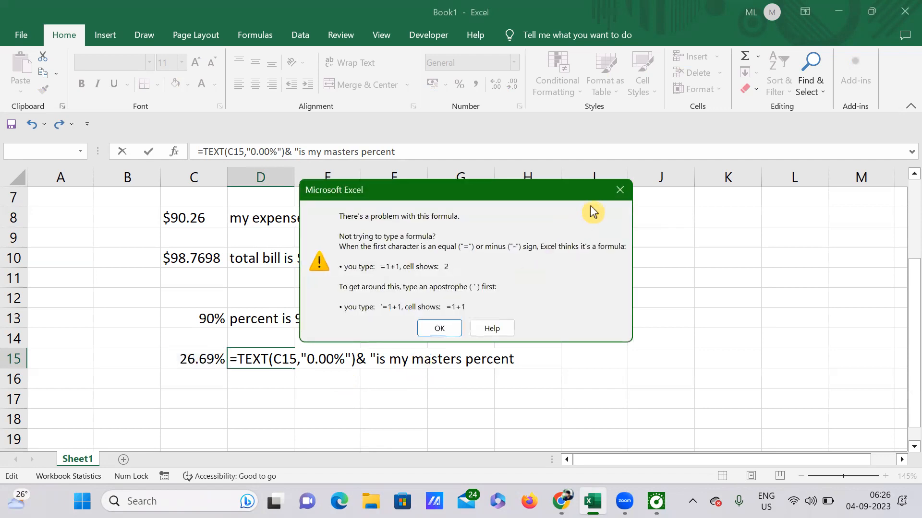
left_click(439, 329)
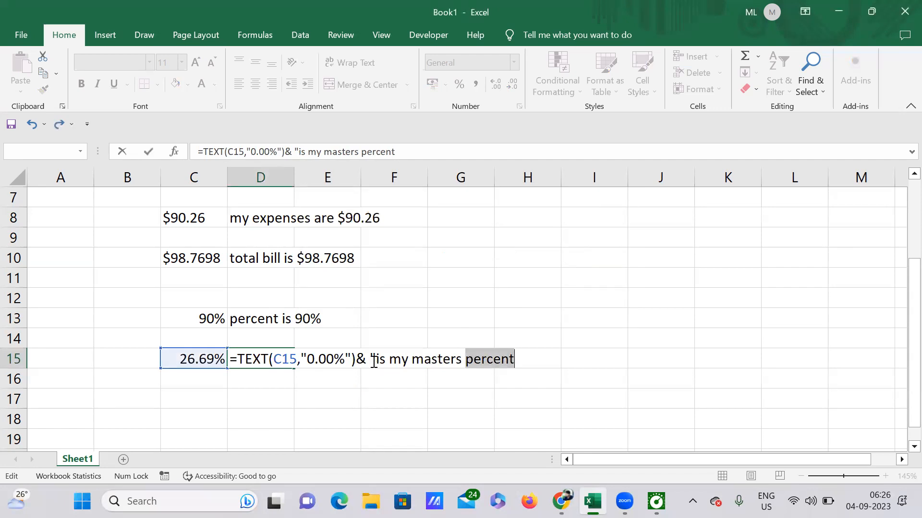
left_click(372, 360)
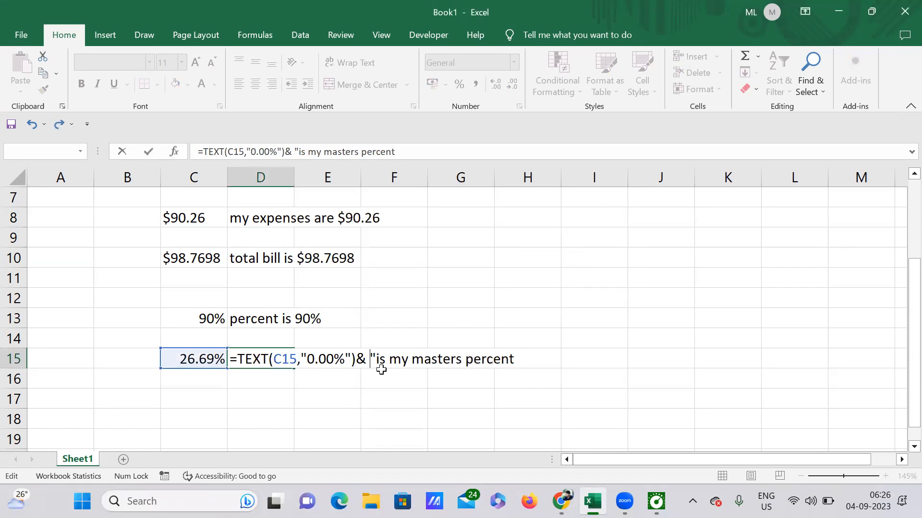
key("BackSpace")
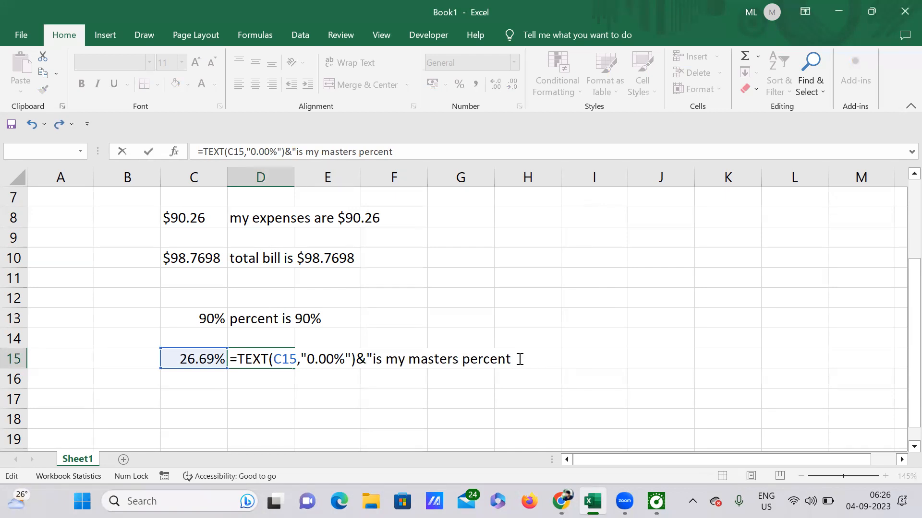
type("\"")
key("Return")
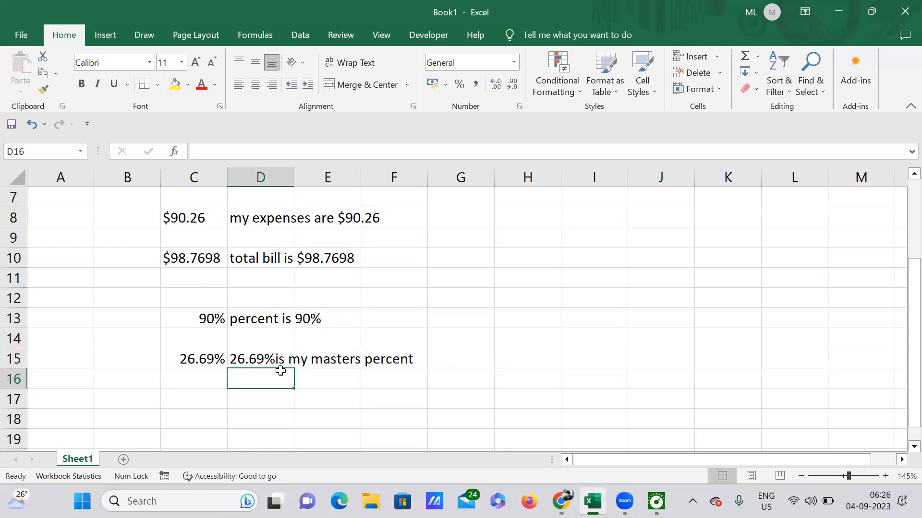
Compare C15's stored value with D15's formula and result
left_click(209, 360)
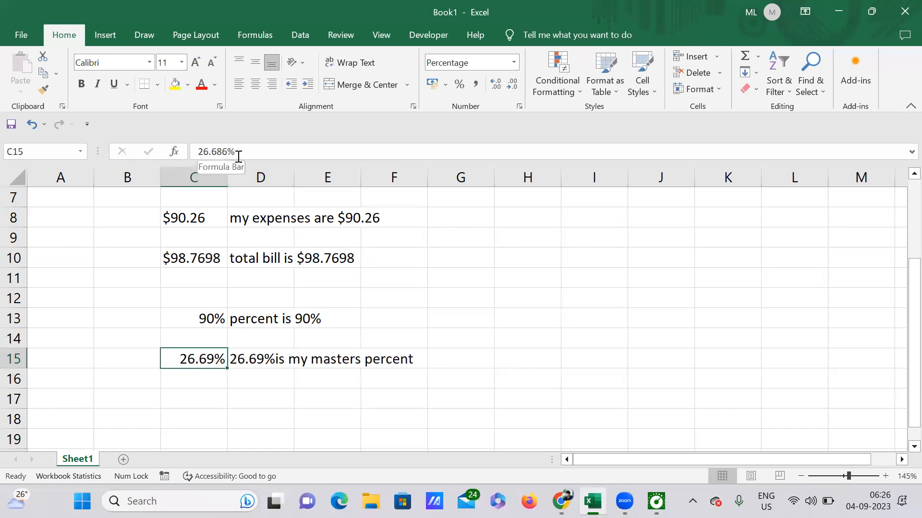
left_click(264, 363)
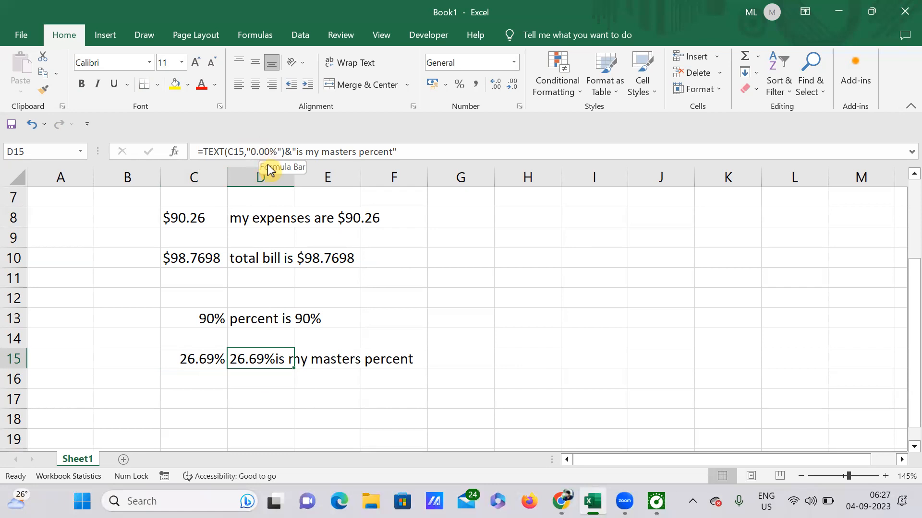
left_click(187, 362)
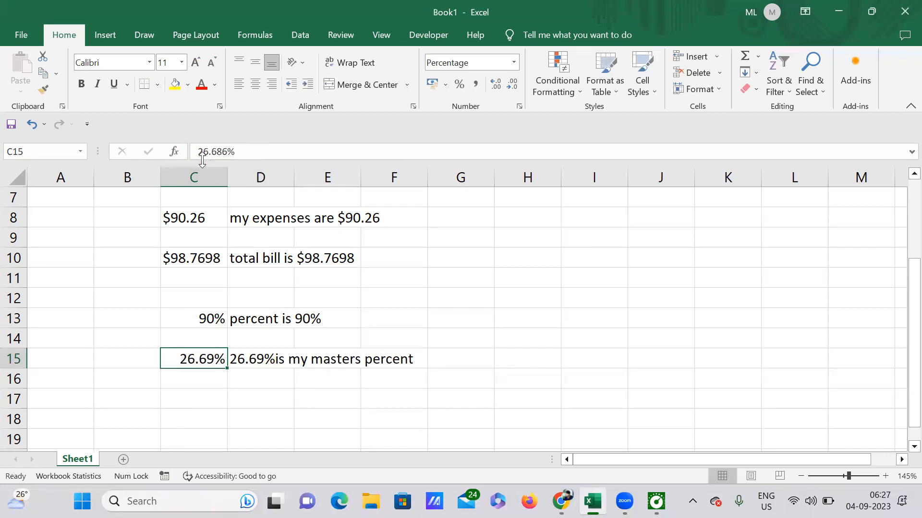
left_click(262, 358)
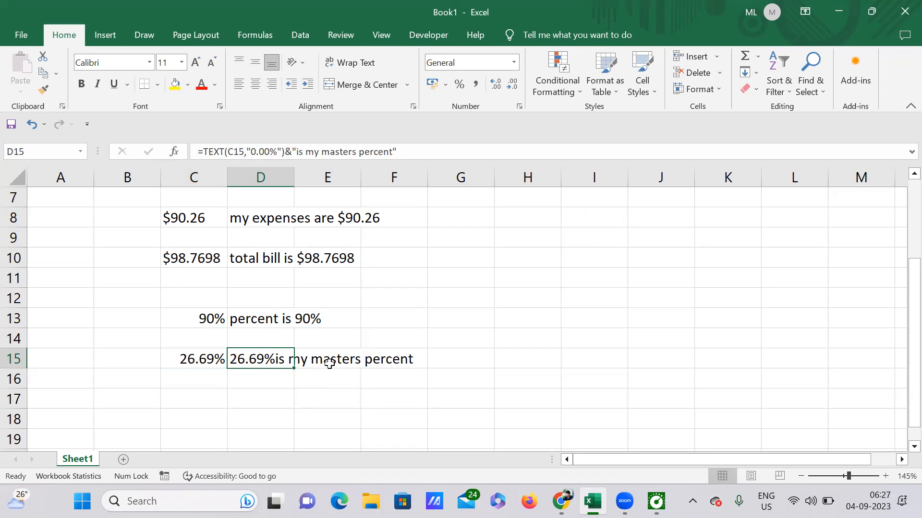
Enter a date in cell C17
scroll(347, 329, "down", 1)
left_click(197, 340)
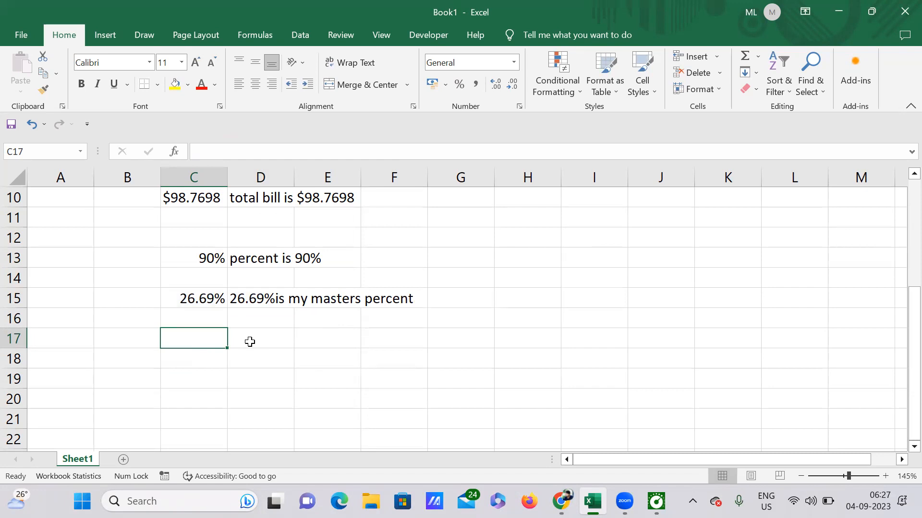
type("04")
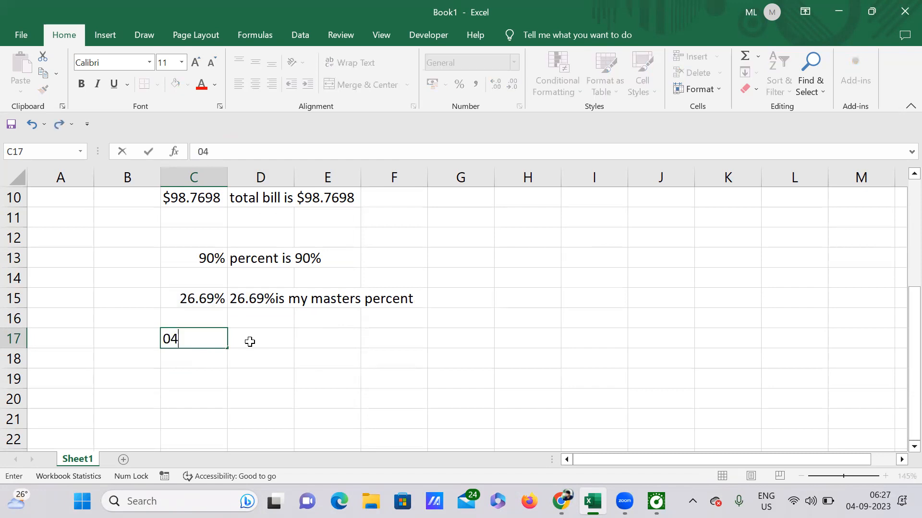
type("/09/2023")
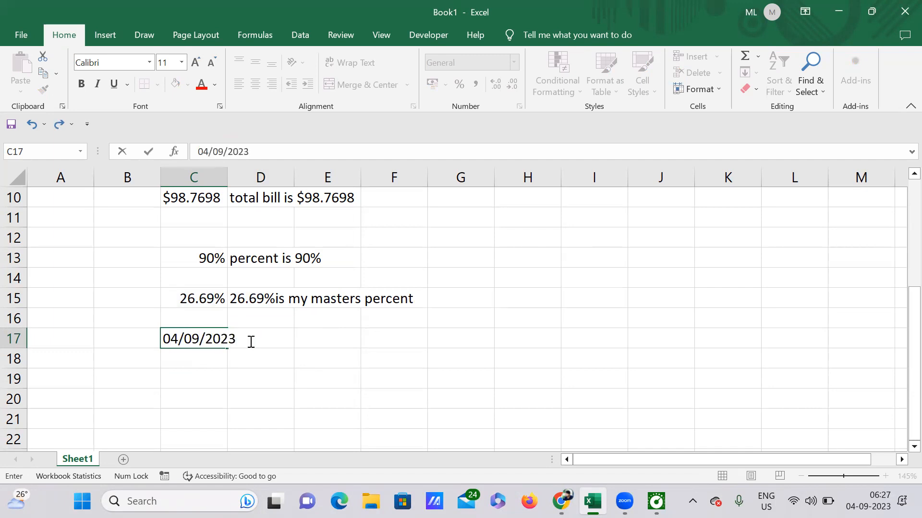
key("Return")
In D17, start a TEXT function formatting C17 with the format code "mmm/dd/yyyy"
left_click(299, 342)
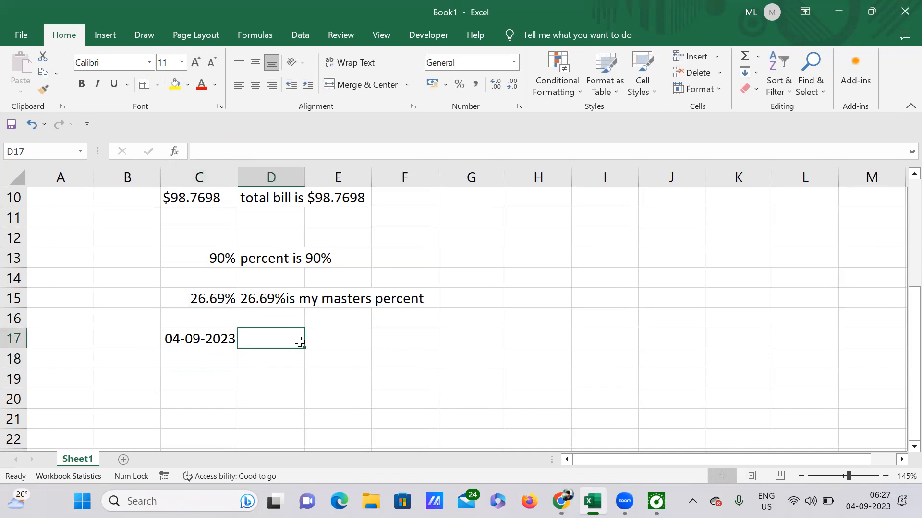
type("=")
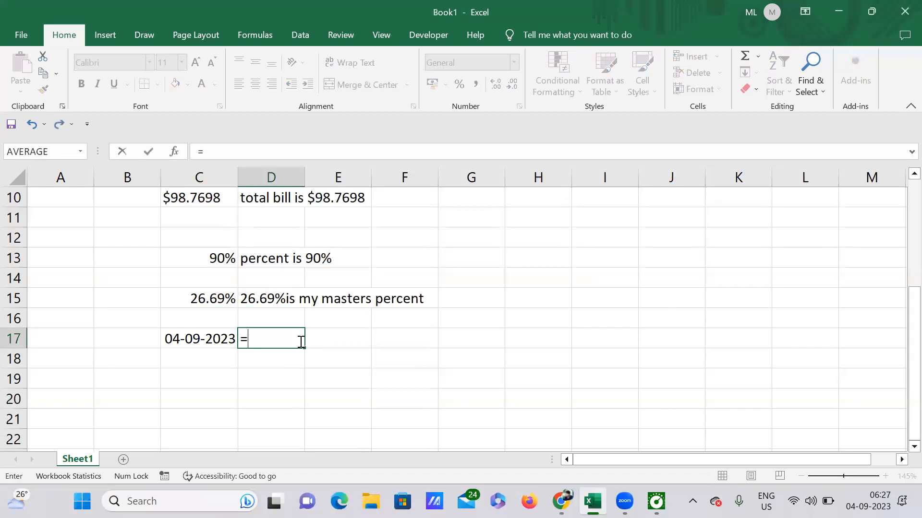
type("text")
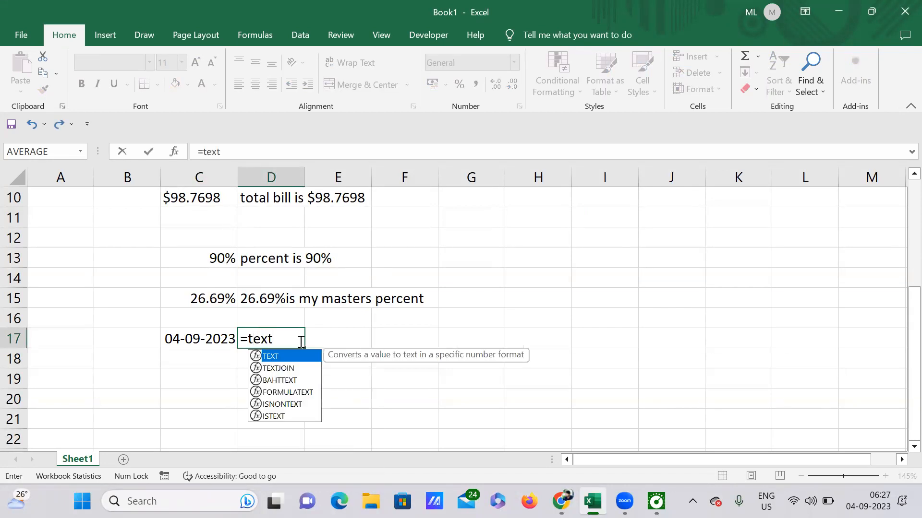
double_click(276, 361)
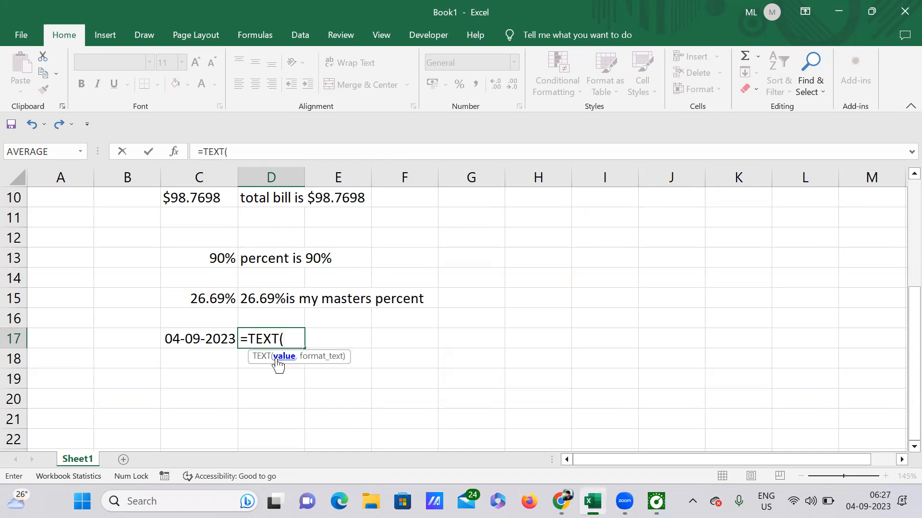
left_click(209, 342)
type(",")
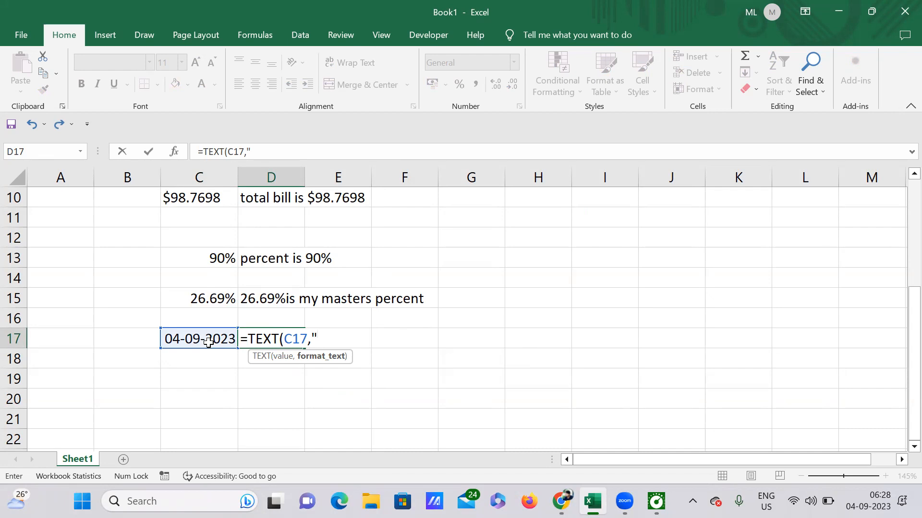
type("mmm/d")
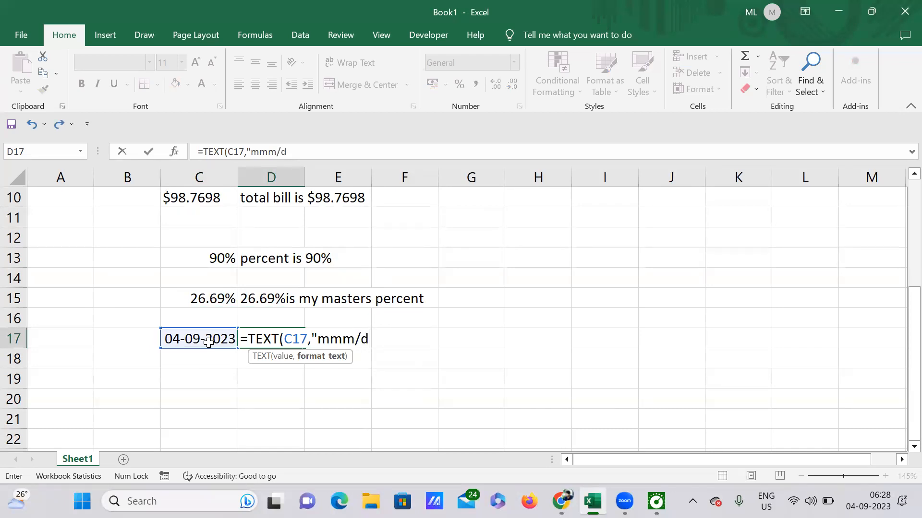
type("d,")
key("BackSpace")
type("/yyyy")
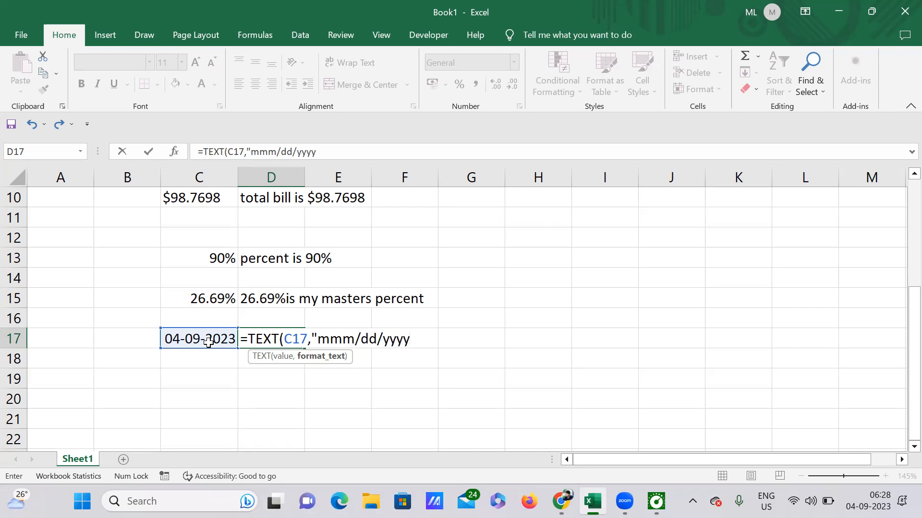
type("\")")
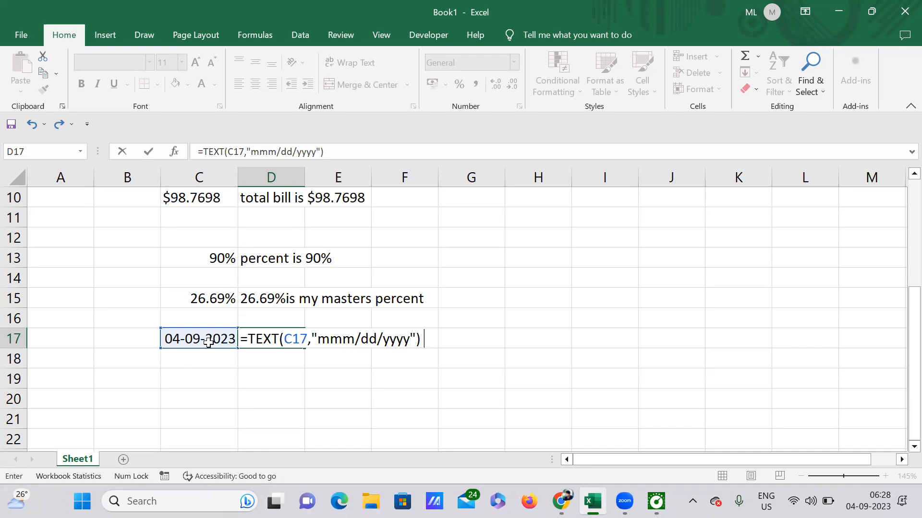
type(" i")
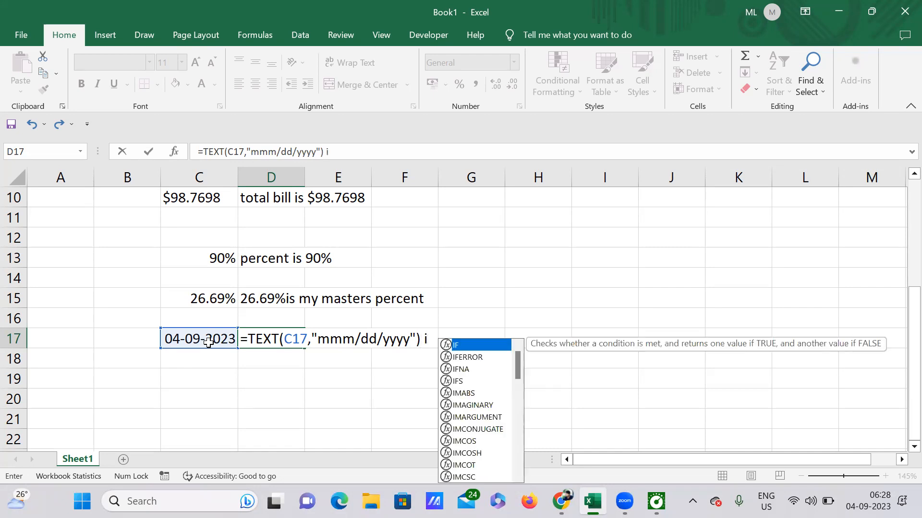
type("s m")
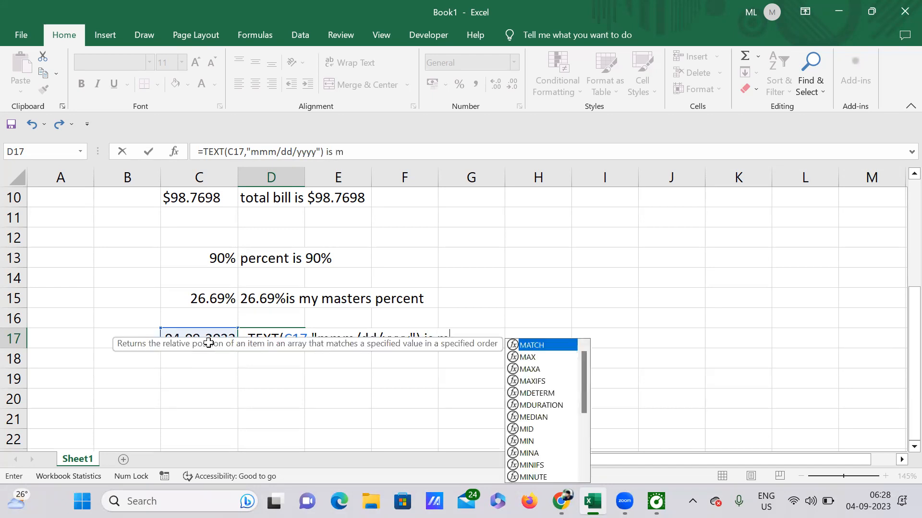
type("y b")
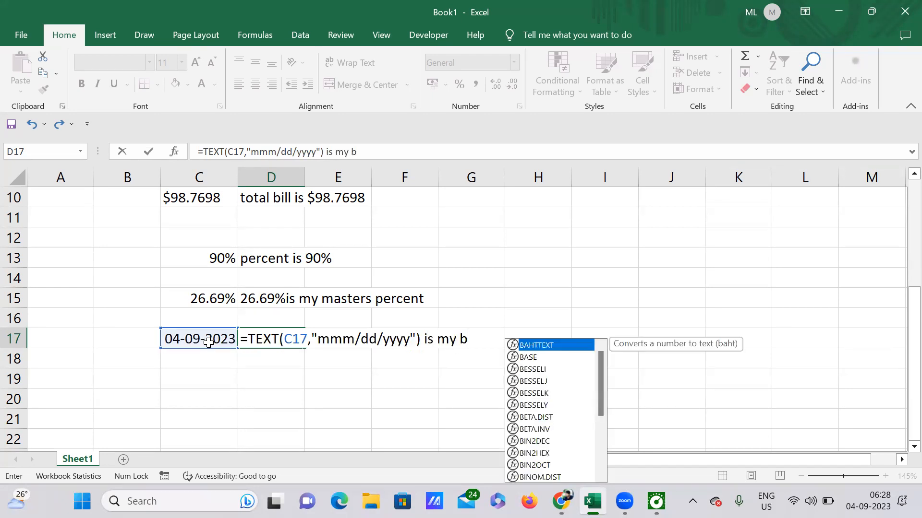
type("irth")
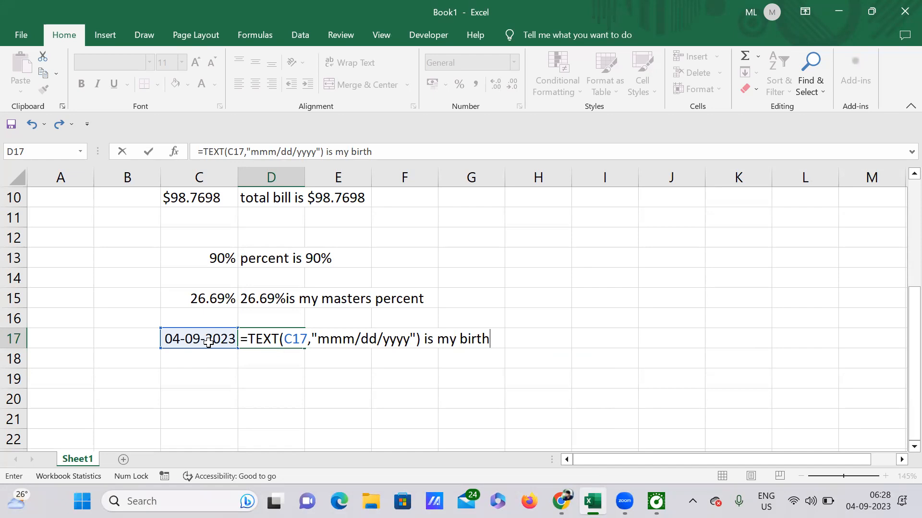
type("day")
Complete D17's formula by joining the TEXT result with "is my birthday" using & and enter it
left_click(424, 339)
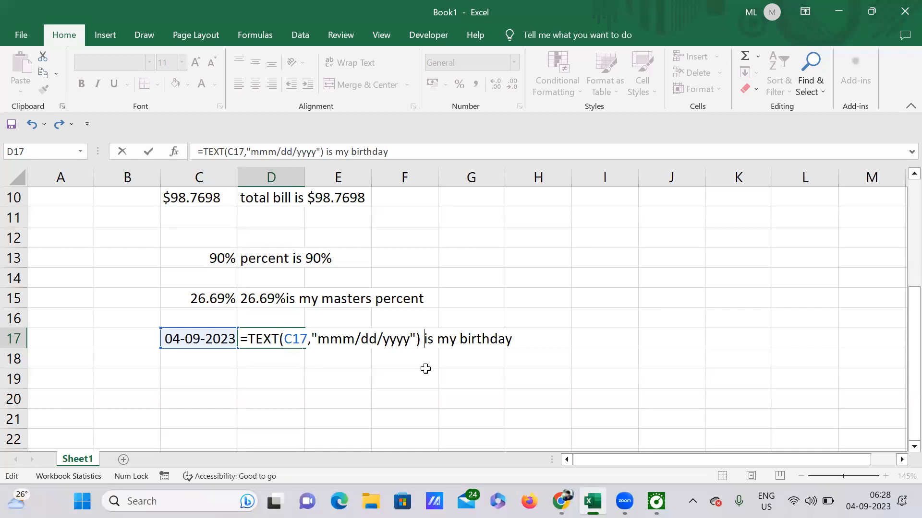
type("&")
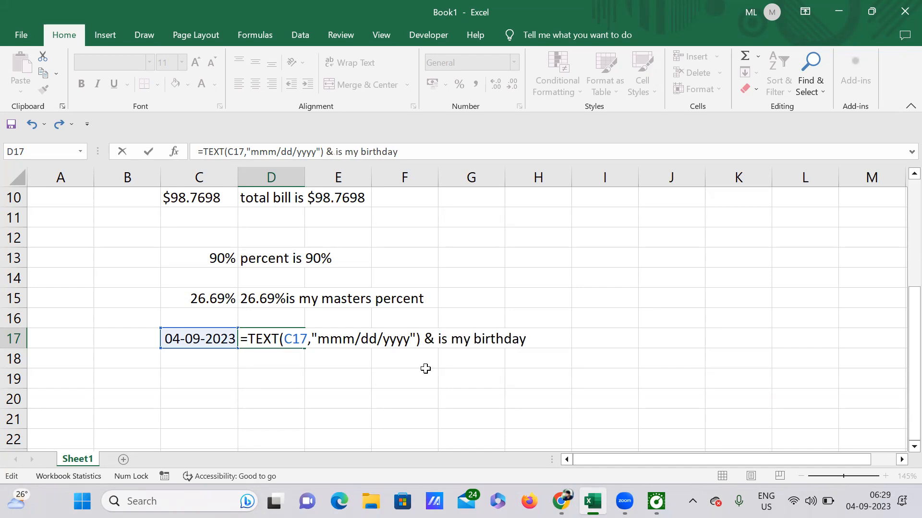
type(" \"")
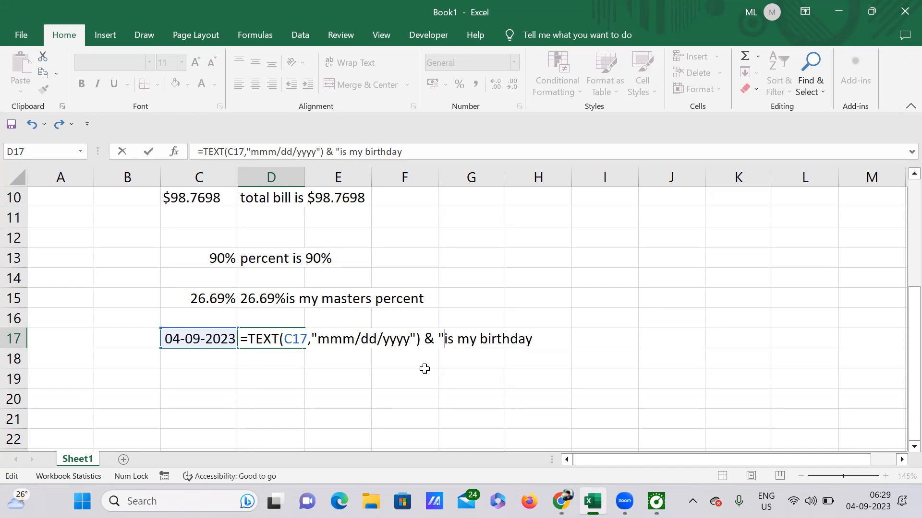
left_click(533, 341)
type("\"")
key("Return")
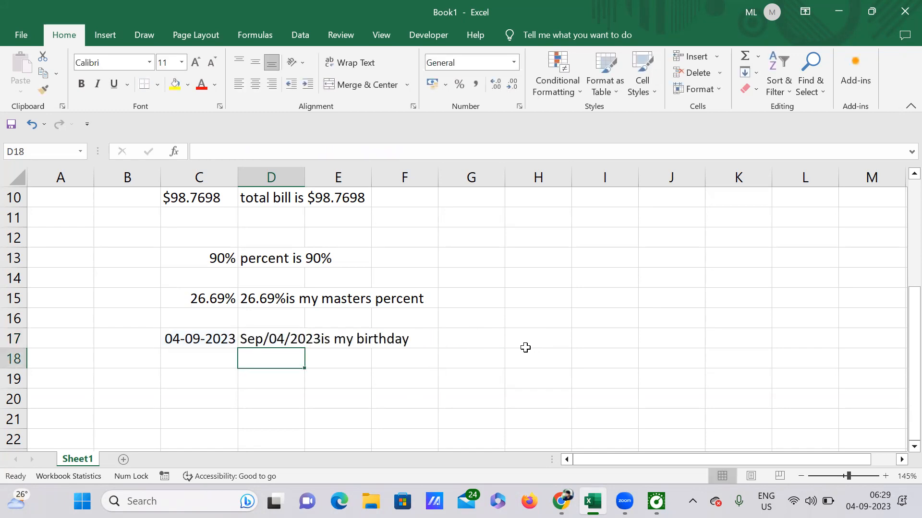
Edit D17's date format code to "mmm,dd,yyyy" and enter the formula
left_click(269, 338)
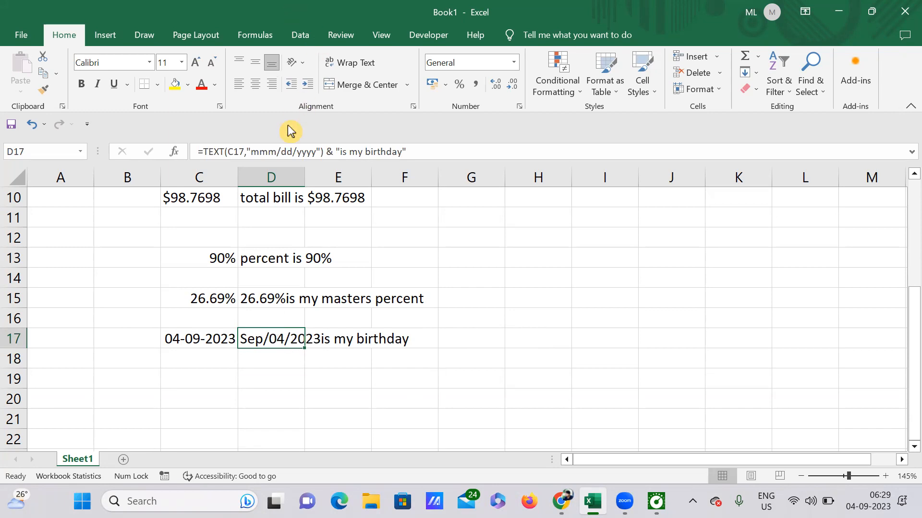
left_click(283, 151)
key("BackSpace")
type(",")
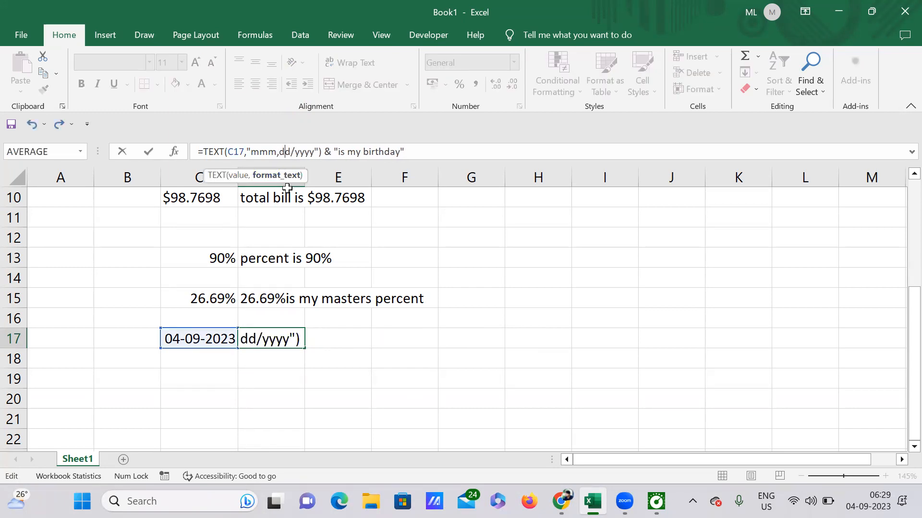
key("BackSpace")
type(",")
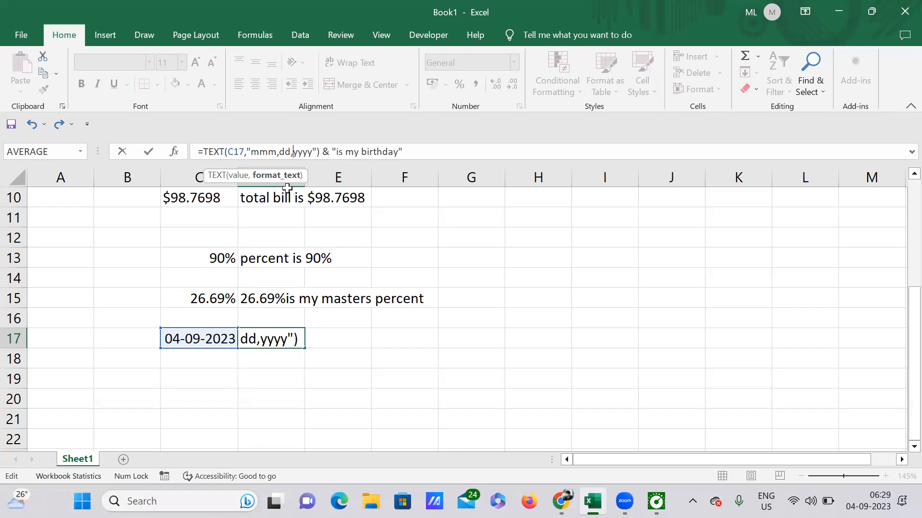
key("Return")
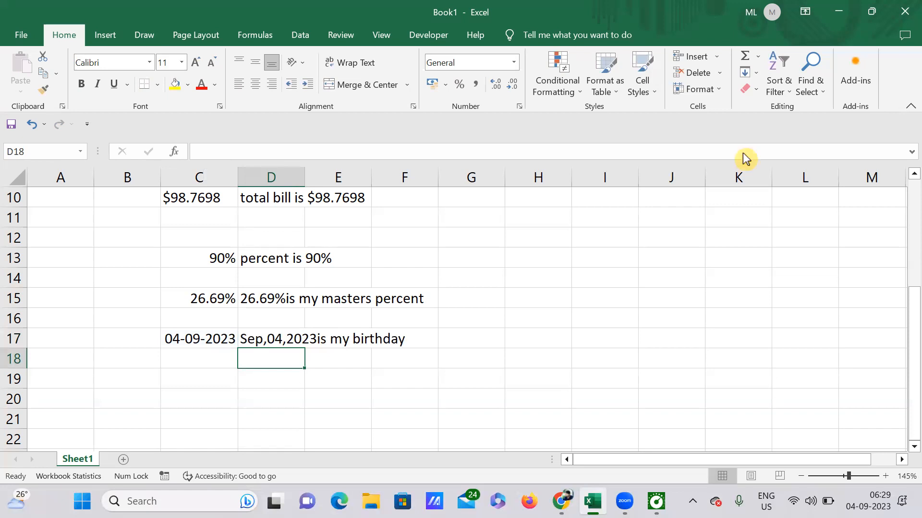
Change D17's date format code to "mmm dd, yyyy" and enter the formula
key("Up")
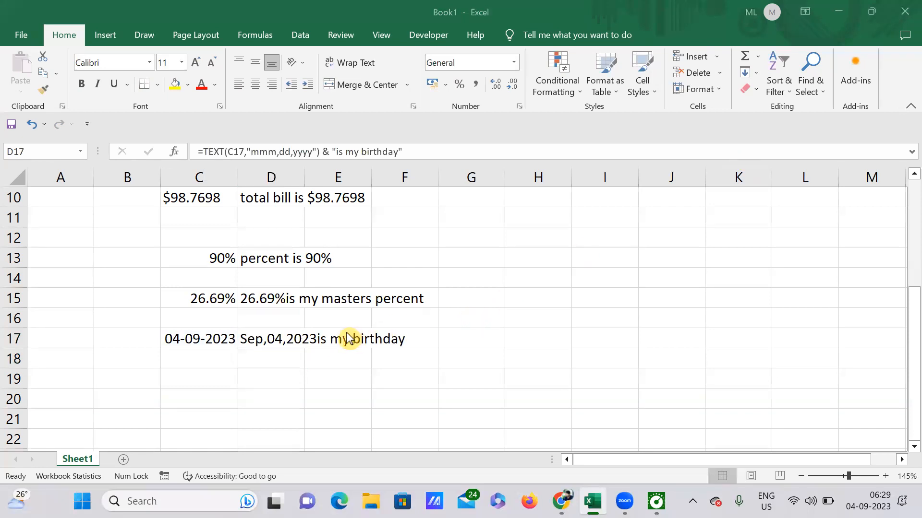
left_click(272, 340)
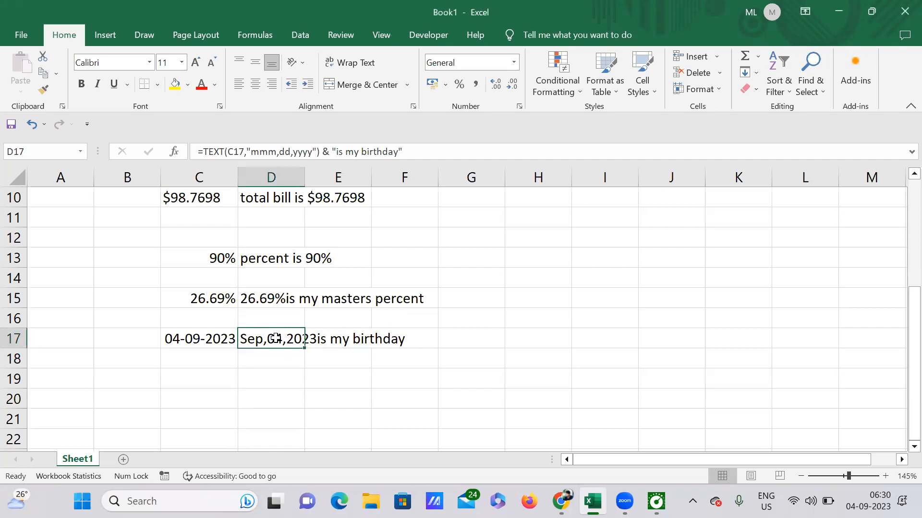
left_click(280, 152)
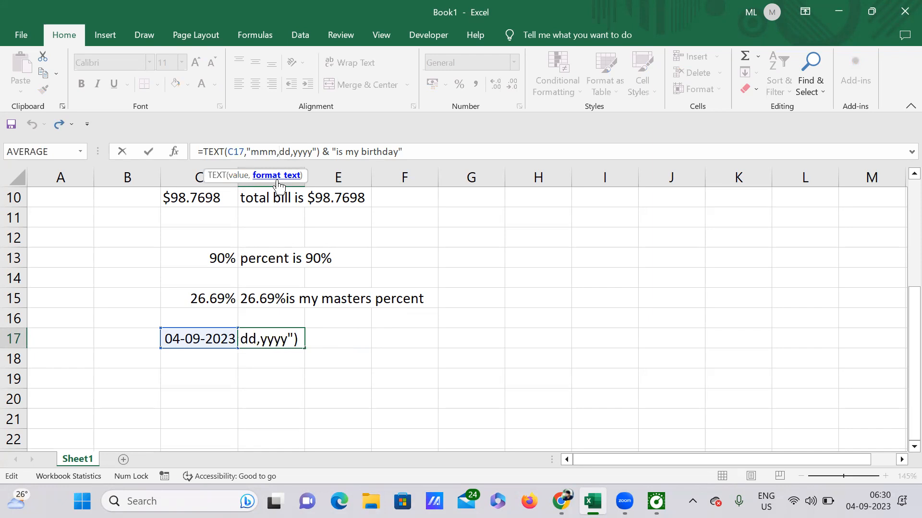
key("BackSpace")
left_click(294, 153)
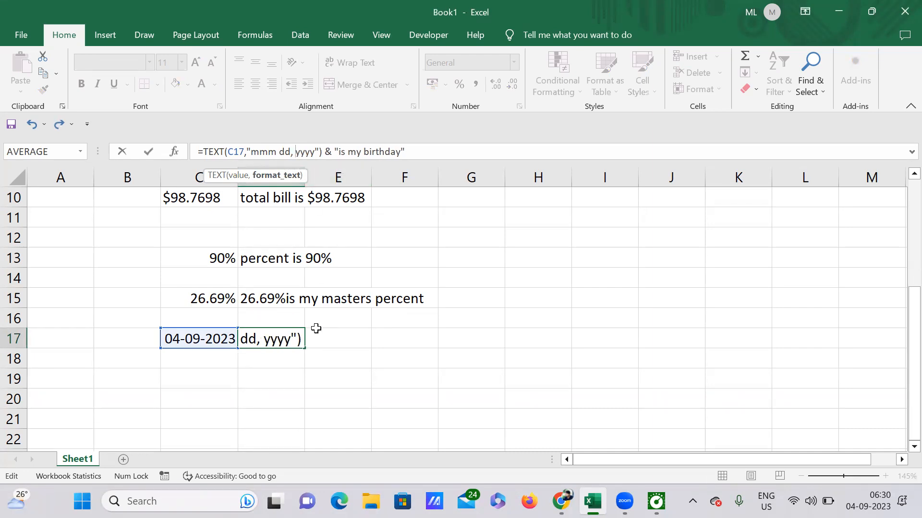
left_click(315, 156)
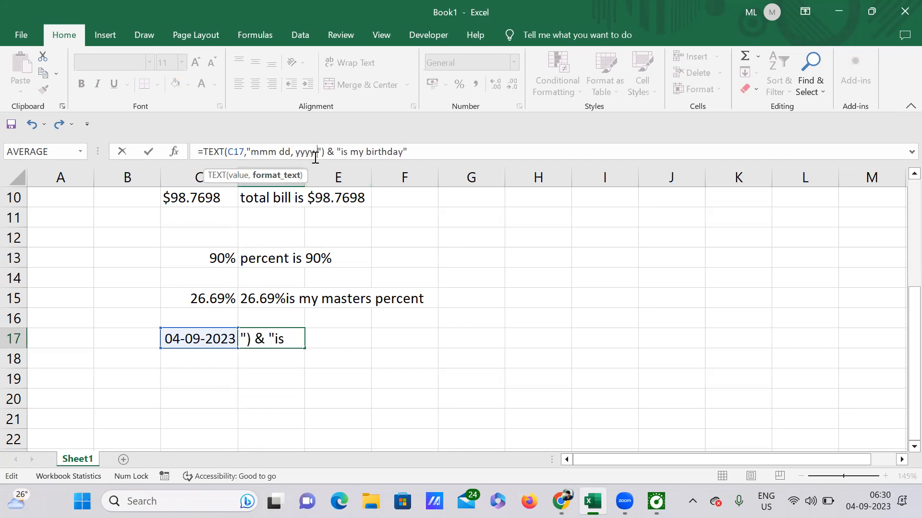
key("Return")
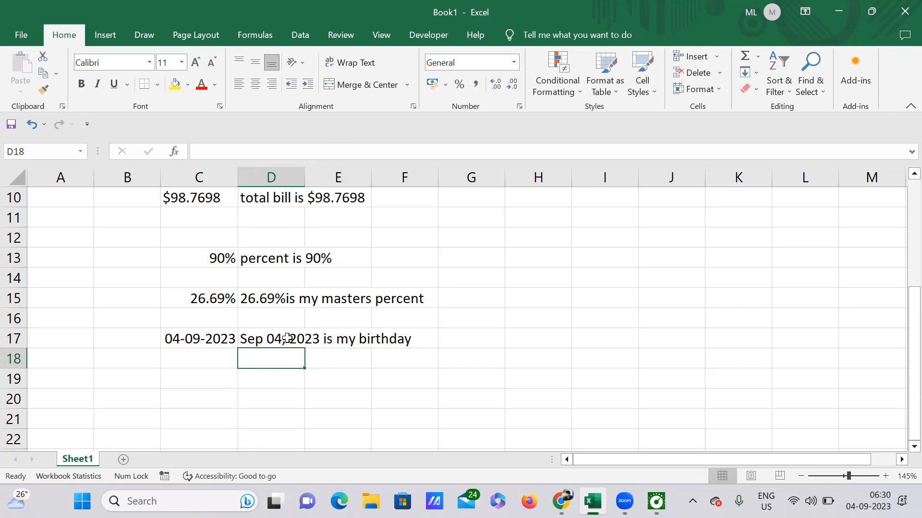
Review the joined currency, percentage and date results in column D
scroll(303, 344, "up", 3)
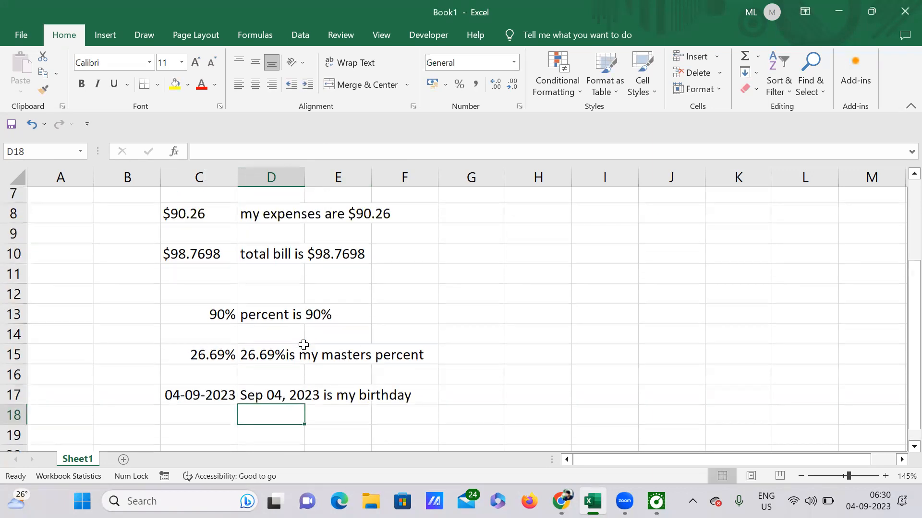
scroll(304, 343, "down", 3)
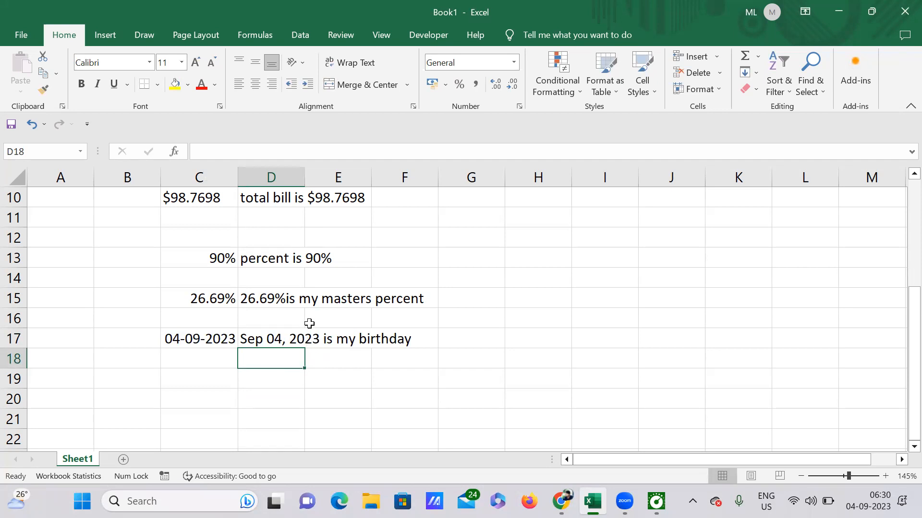
scroll(283, 313, "up", 2)
scroll(283, 312, "down", 3)
scroll(284, 309, "up", 3)
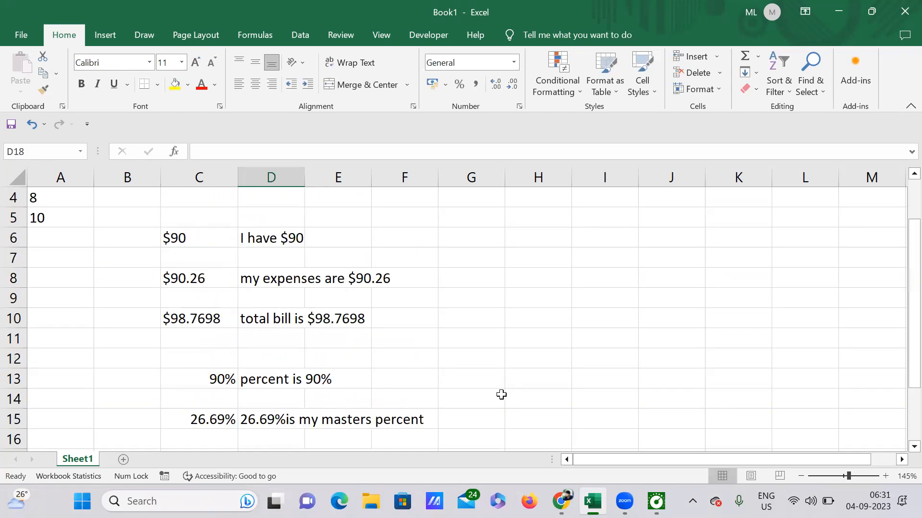